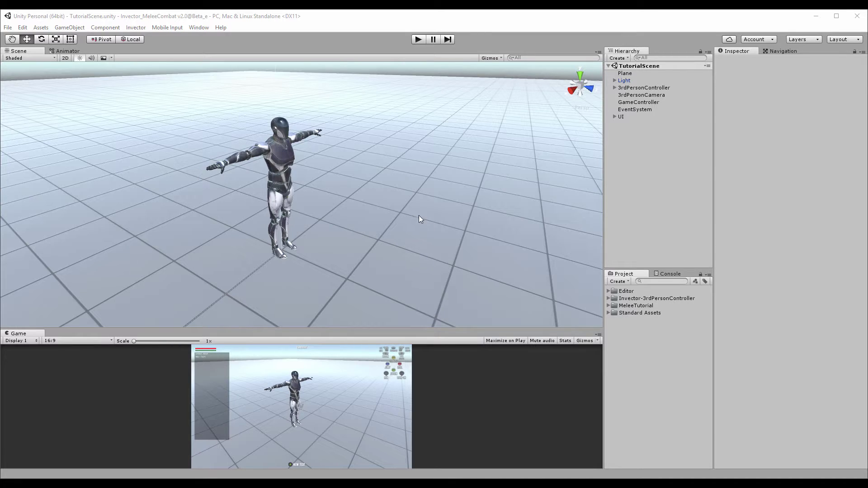
# - Select the 3rdPersonController and review its Third Person Controller settings, from health and layers to movement speed and grounding
pyautogui.moveTo(428, 219)
pyautogui.keyDown('alt'); pyautogui.mouseDown()
pyautogui.moveTo(420, 229)
pyautogui.moveTo(227, 224)
pyautogui.moveTo(446, 217)
pyautogui.mouseUp(); pyautogui.keyUp('alt')
pyautogui.keyDown('alt'); pyautogui.moveTo(445, 217); pyautogui.dragTo(458, 206, button='right'); pyautogui.keyUp('alt')
pyautogui.keyDown('alt'); pyautogui.moveTo(457, 205); pyautogui.dragTo(389, 231); pyautogui.keyUp('alt')
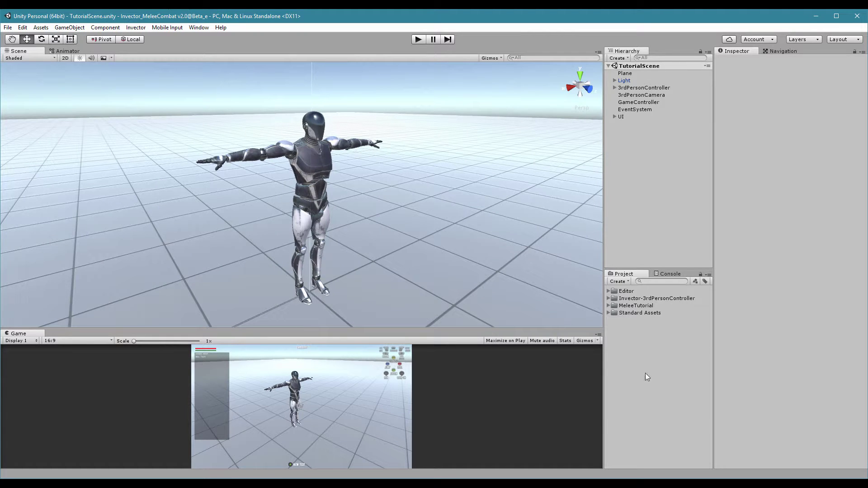
pyautogui.click(635, 90)
pyautogui.scroll(-6, 793, 210)
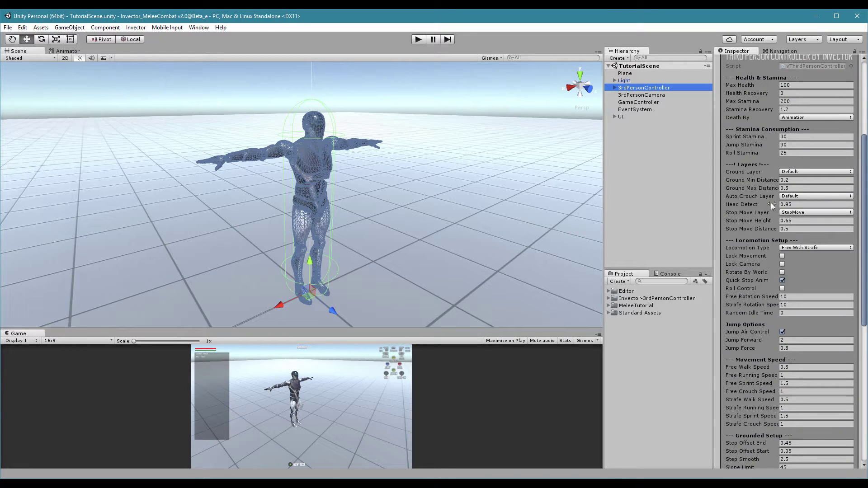
pyautogui.scroll(1, 772, 203)
pyautogui.scroll(-3, 747, 215)
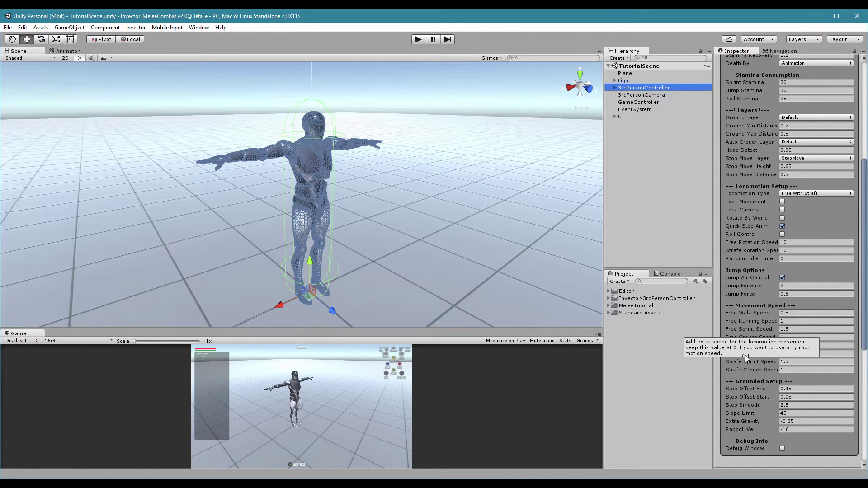
pyautogui.scroll(-10, 746, 216)
pyautogui.click(134, 28)
pyautogui.moveTo(156, 48)
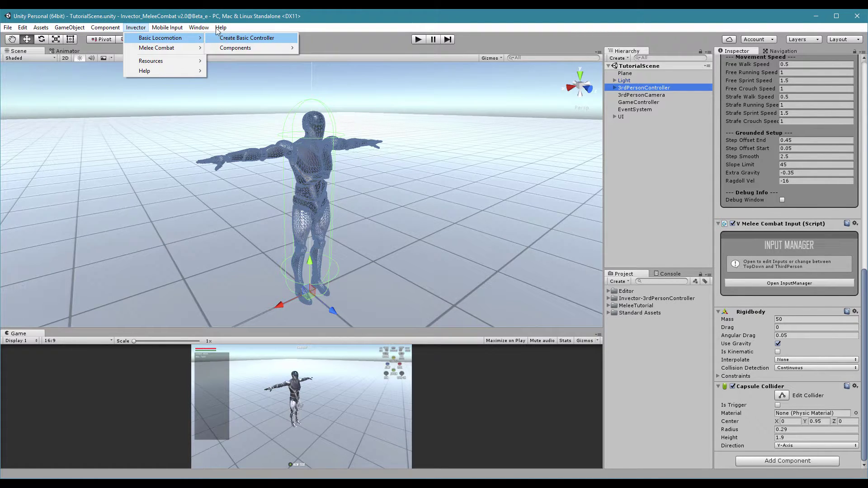
pyautogui.moveTo(220, 27)
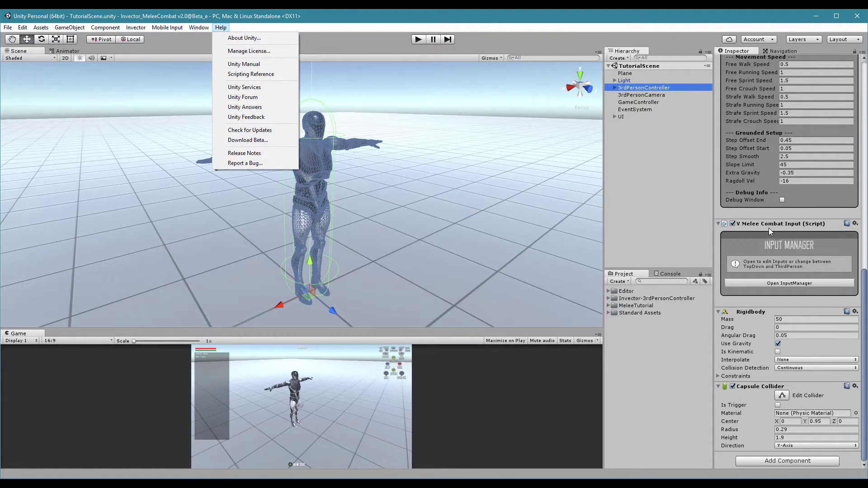
pyautogui.click(750, 227)
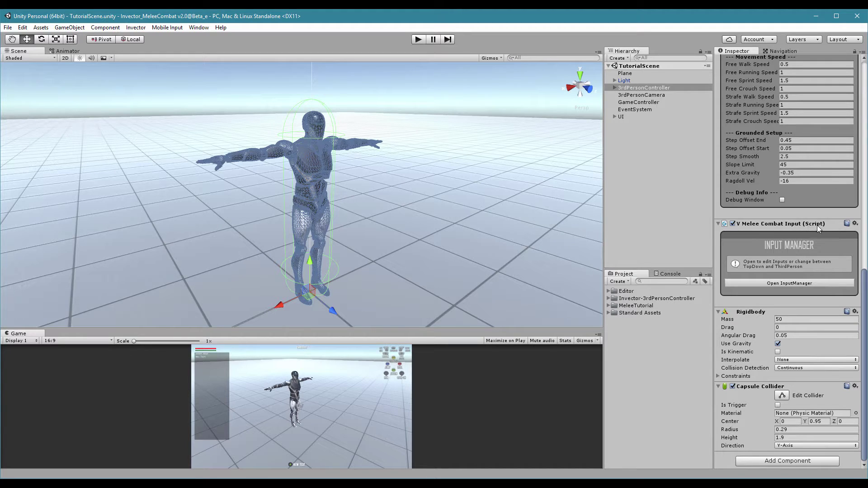
# - Open the input manager of the Melee Combat Input script and try toggling the use of the Weak Attack, Strong Attack and Block inputs
pyautogui.click(784, 283)
pyautogui.scroll(-8, 778, 298)
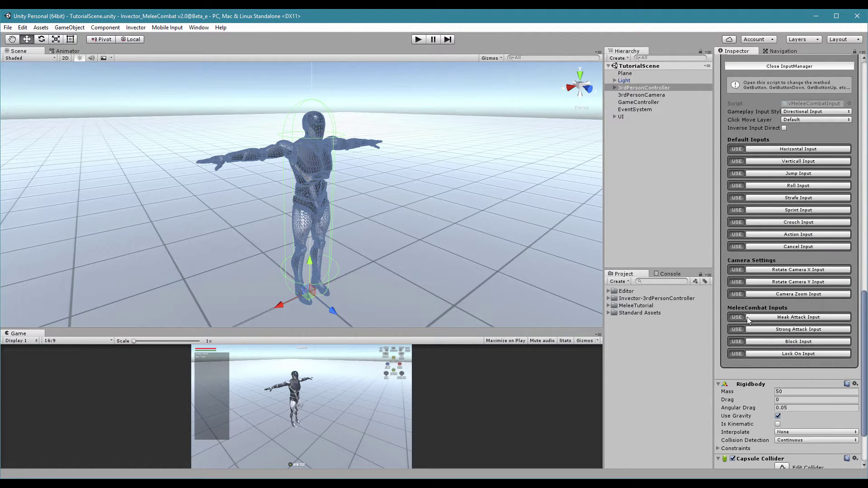
pyautogui.click(736, 318)
pyautogui.click(737, 318)
pyautogui.click(735, 330)
pyautogui.click(736, 330)
pyautogui.click(735, 344)
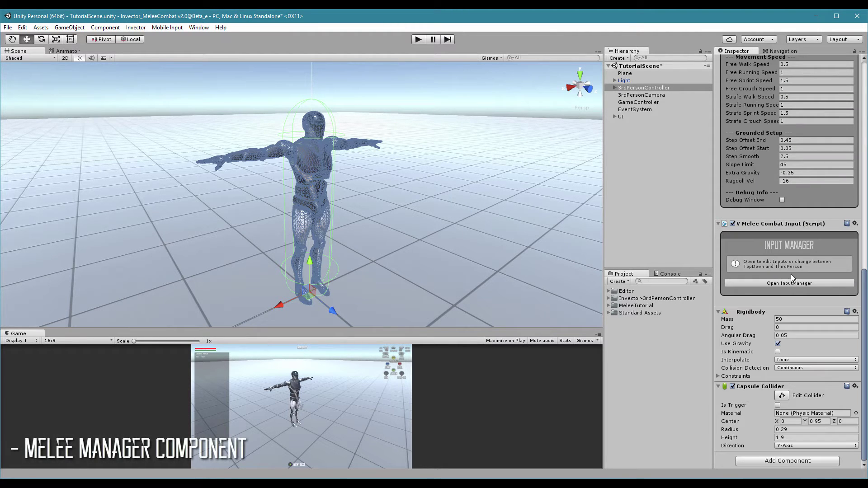
# - Add Invector's MeleeManager component to the 3rdPersonController
pyautogui.scroll(15, 791, 277)
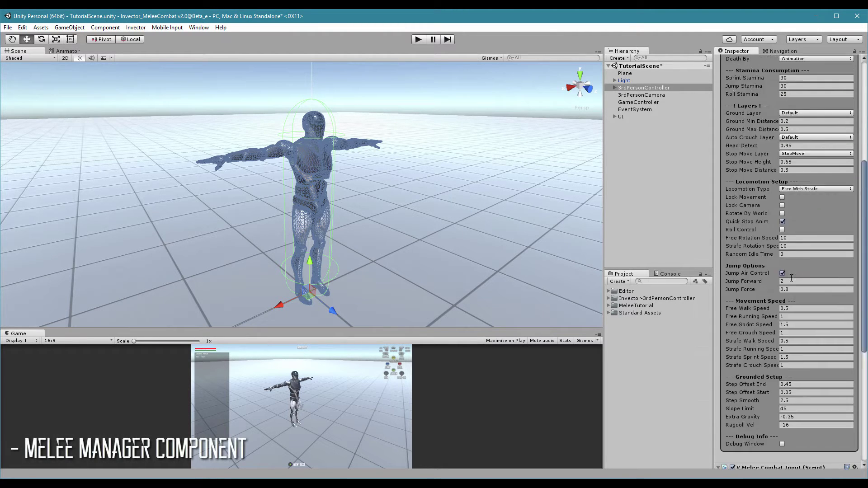
pyautogui.click(140, 30)
pyautogui.moveTo(156, 48)
pyautogui.moveTo(239, 81)
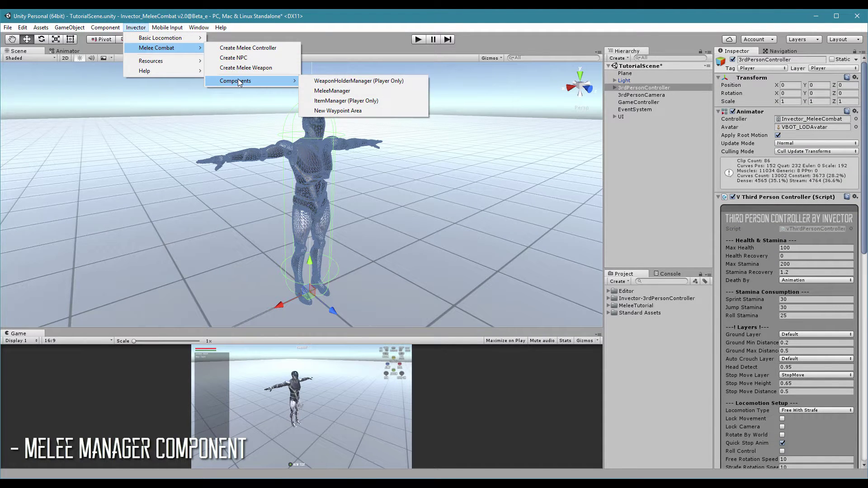
pyautogui.click(350, 91)
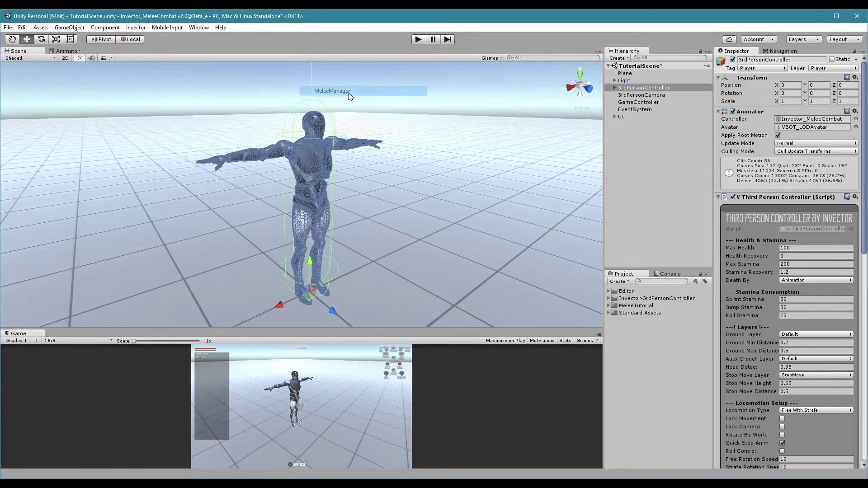
# - Inspect the hitboxes on the character's forearms and lower legs, and the Melee Manager component's body members
pyautogui.keyDown('alt'); pyautogui.moveTo(433, 181); pyautogui.dragTo(413, 194); pyautogui.keyUp('alt')
pyautogui.moveTo(413, 194)
pyautogui.keyDown('alt'); pyautogui.mouseDown(button='right')
pyautogui.moveTo(445, 192)
pyautogui.moveTo(425, 193)
pyautogui.mouseUp(button='right'); pyautogui.keyUp('alt')
pyautogui.keyDown('alt'); pyautogui.moveTo(425, 193); pyautogui.dragTo(432, 181); pyautogui.keyUp('alt')
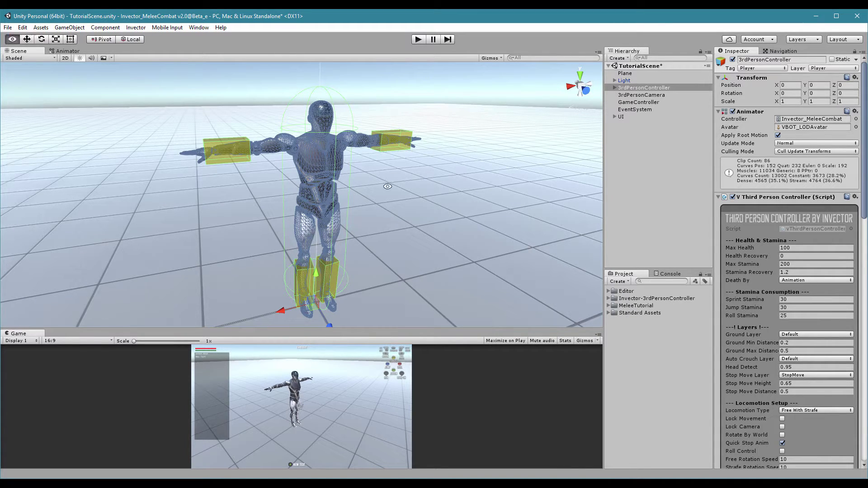
pyautogui.moveTo(387, 187)
pyautogui.keyDown('alt'); pyautogui.mouseDown()
pyautogui.moveTo(608, 190)
pyautogui.moveTo(386, 178)
pyautogui.mouseUp(); pyautogui.keyUp('alt')
pyautogui.scroll(-20, 771, 223)
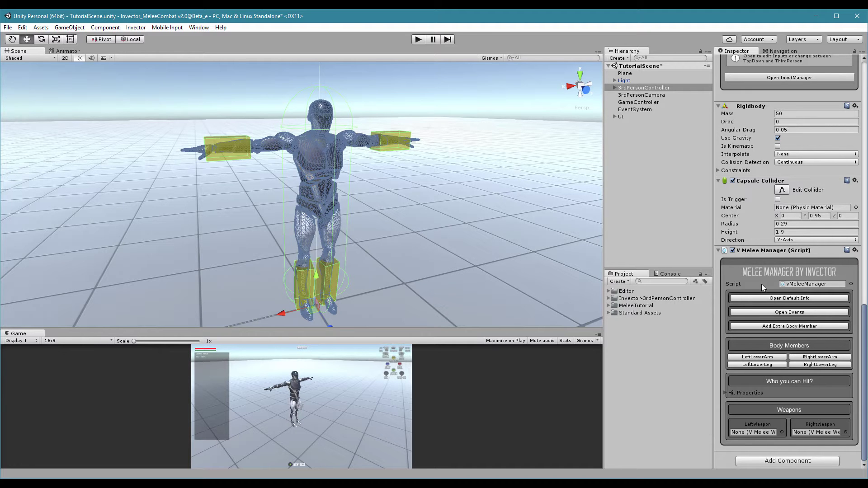
pyautogui.keyDown('alt'); pyautogui.moveTo(391, 180); pyautogui.dragTo(450, 176); pyautogui.keyUp('alt')
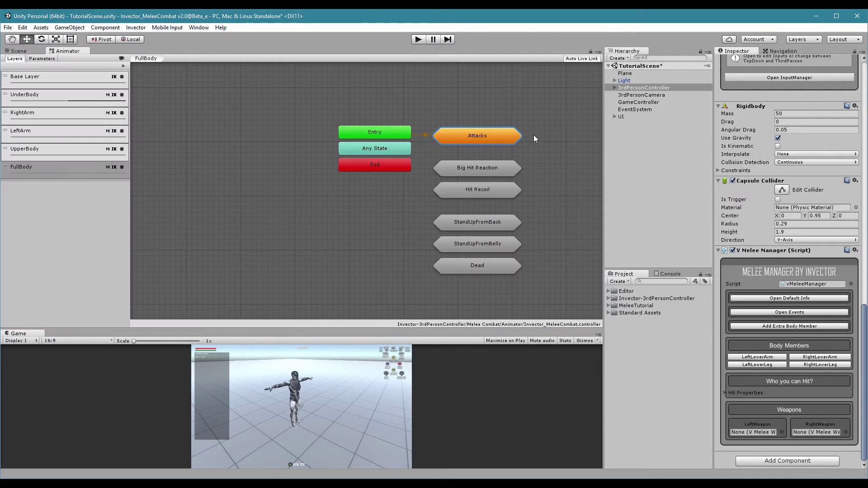
# - Open the Attacks state machine in the animator's FullBody layer and examine its StrongAttacks and WeakAttacks branches
pyautogui.moveTo(533, 135); pyautogui.dragTo(501, 137, button='middle')
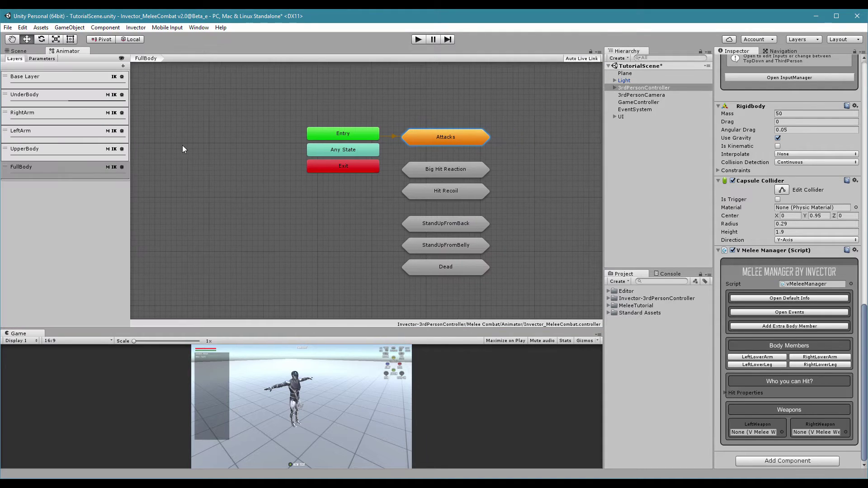
pyautogui.doubleClick(446, 137)
pyautogui.moveTo(507, 155); pyautogui.dragTo(438, 150, button='middle')
pyautogui.click(495, 180)
pyautogui.moveTo(549, 207); pyautogui.dragTo(468, 221)
# - Reopen the 3rdPersonController's melee input manager and check the Weak Attack Input's keyboard, joystick and mobile bindings
pyautogui.click(644, 88)
pyautogui.scroll(-10, 851, 374)
pyautogui.scroll(3, 852, 373)
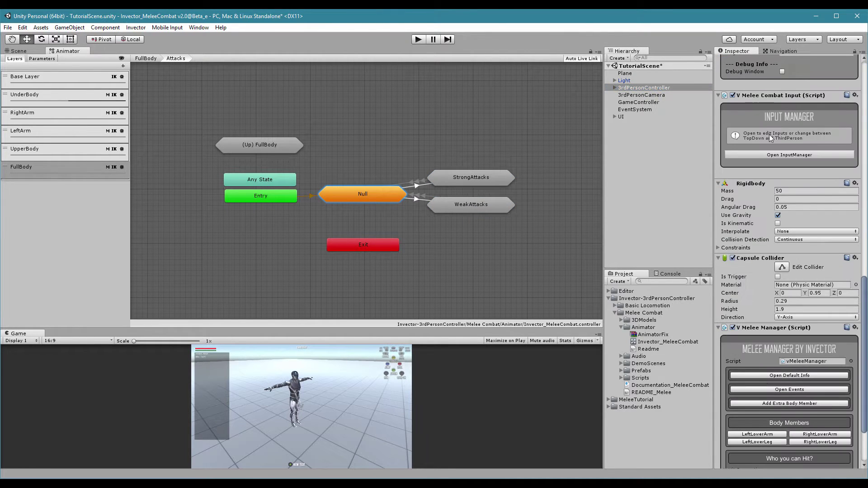
pyautogui.click(773, 156)
pyautogui.scroll(-3, 774, 330)
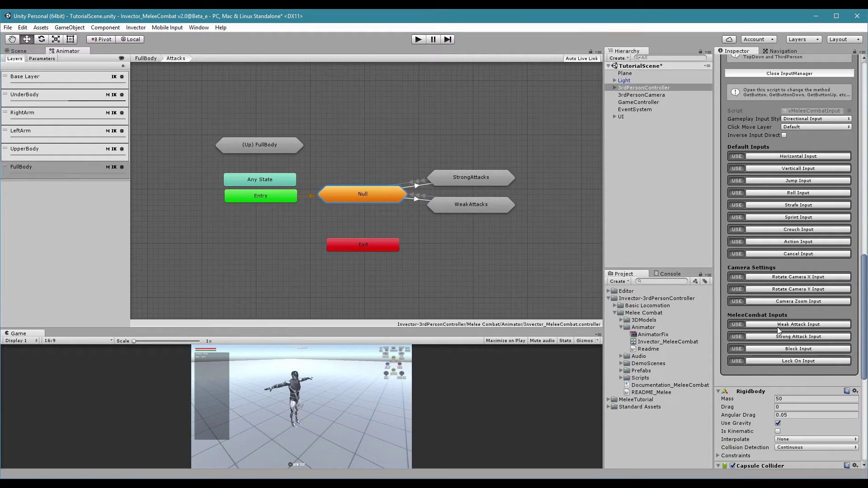
pyautogui.click(784, 325)
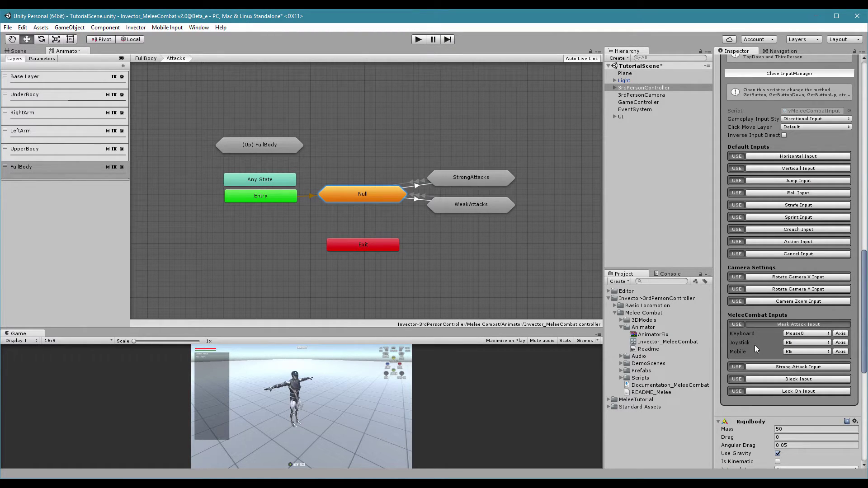
pyautogui.click(780, 324)
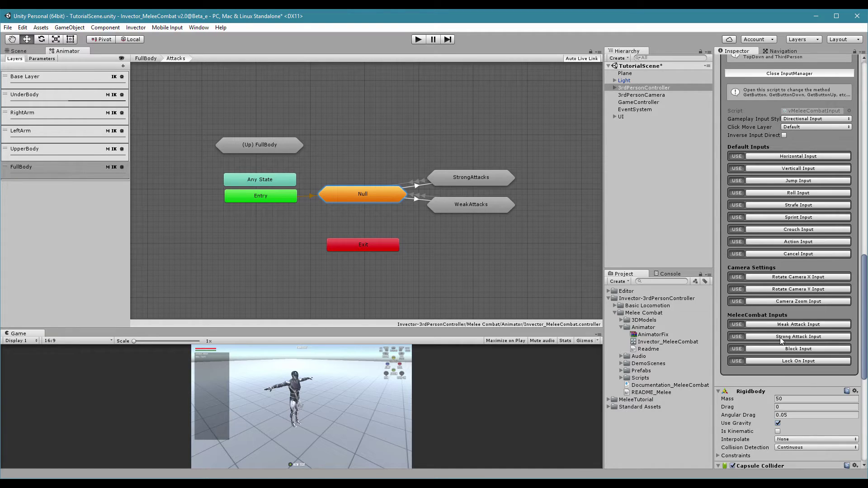
# - Expand the Strong Attack Input and look through the available keyboard and joystick bindings without changing them
pyautogui.click(781, 338)
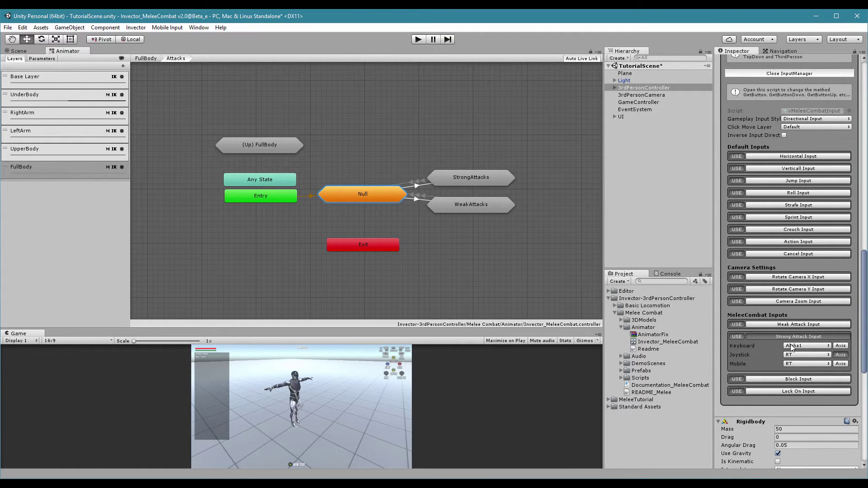
pyautogui.click(798, 346)
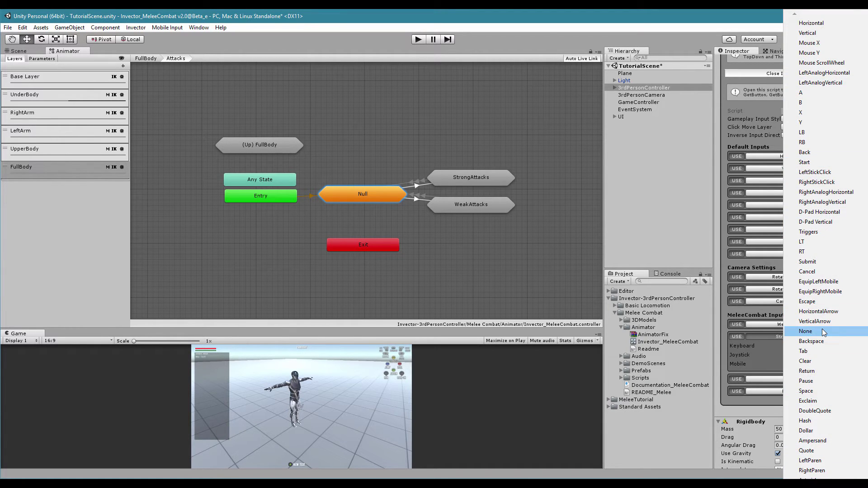
pyautogui.click(744, 347)
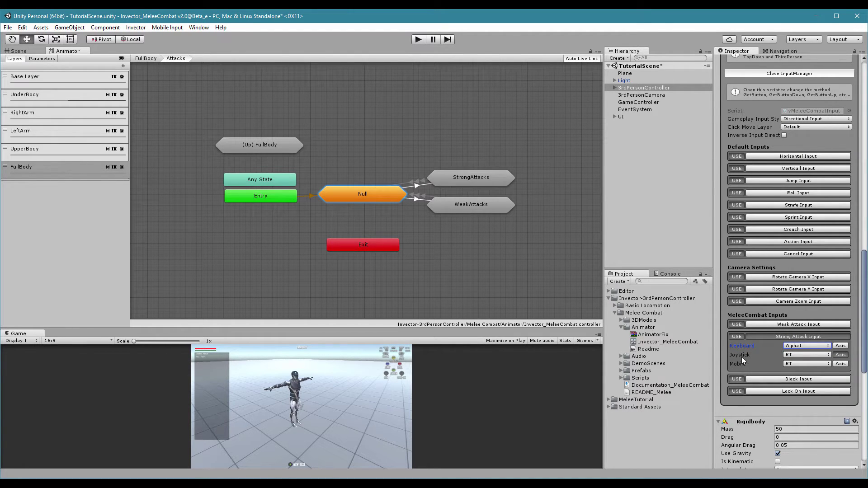
pyautogui.click(742, 356)
pyautogui.click(792, 355)
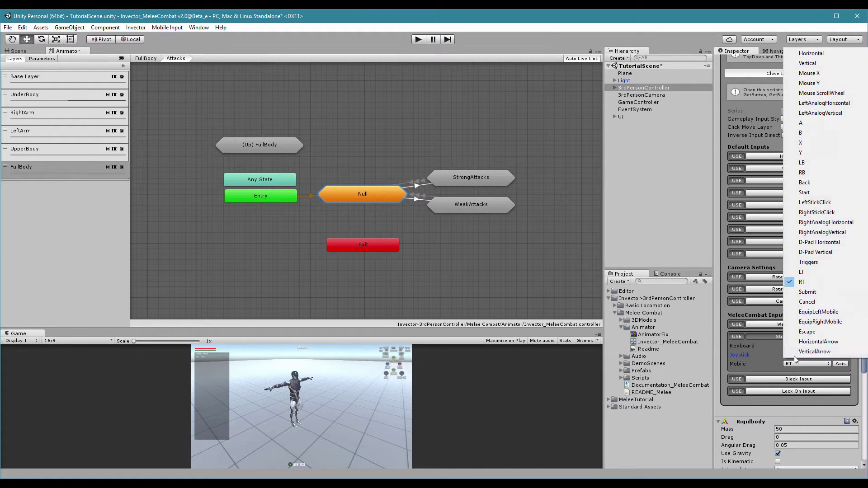
pyautogui.click(746, 355)
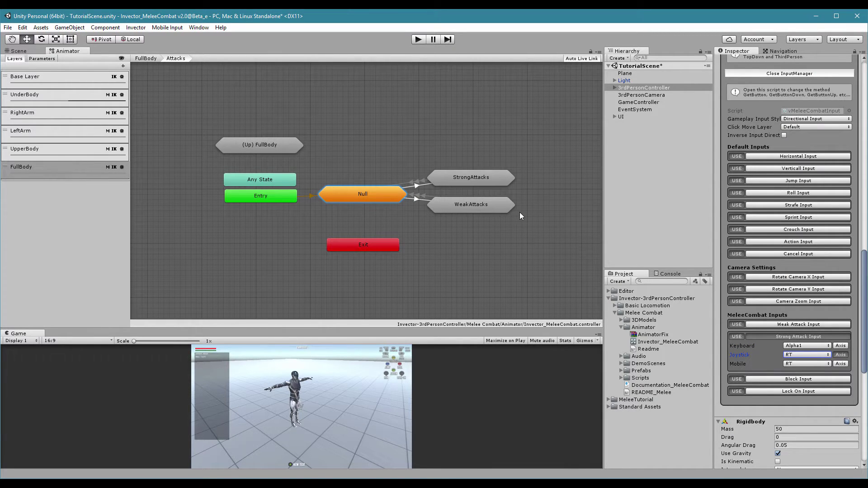
# - Open the WeakAttacks state machine and check the entry transitions leading to Unarmed and SwordAttack
pyautogui.doubleClick(483, 208)
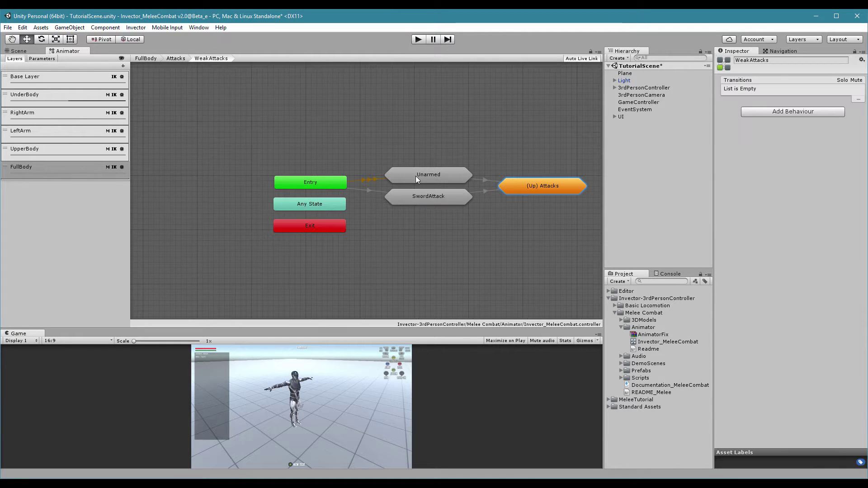
pyautogui.moveTo(386, 172); pyautogui.dragTo(414, 194)
pyautogui.click(425, 241)
pyautogui.click(446, 284)
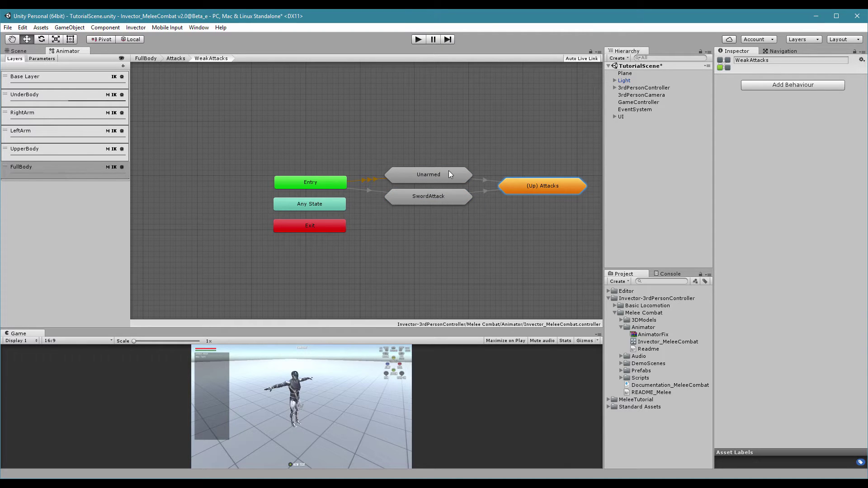
pyautogui.click(361, 180)
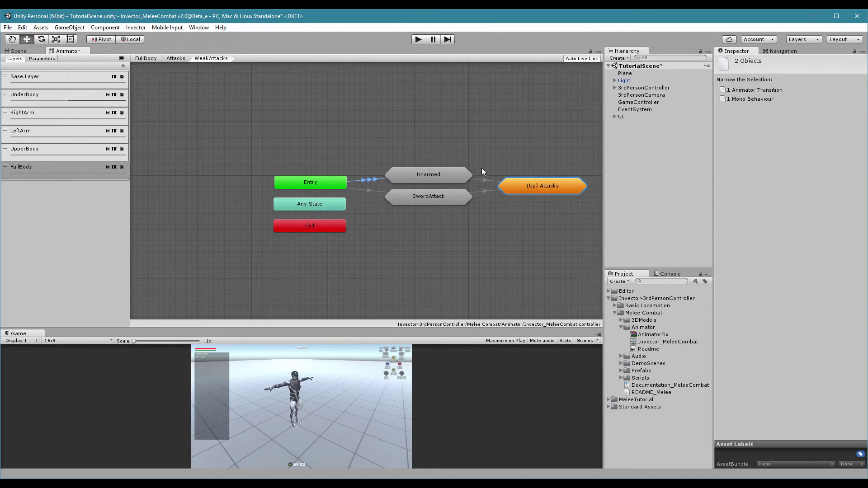
pyautogui.click(362, 189)
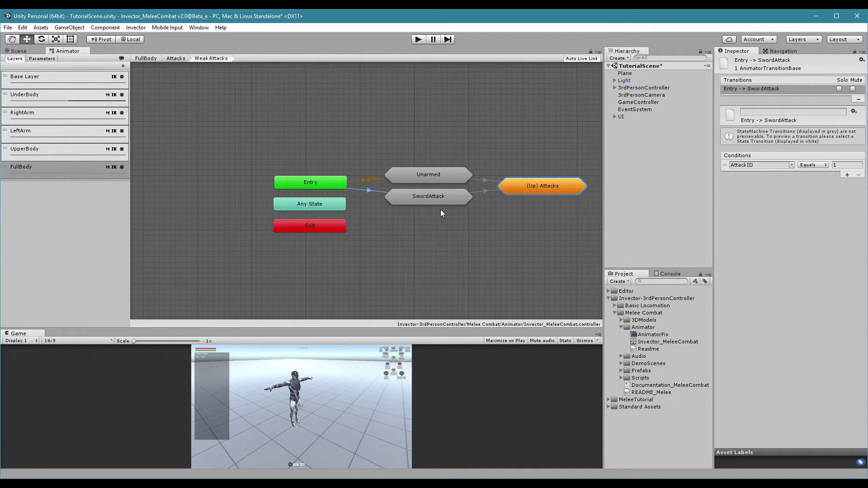
# - Open the Unarmed state machine and examine the attack settings of states A, B and C
pyautogui.doubleClick(446, 172)
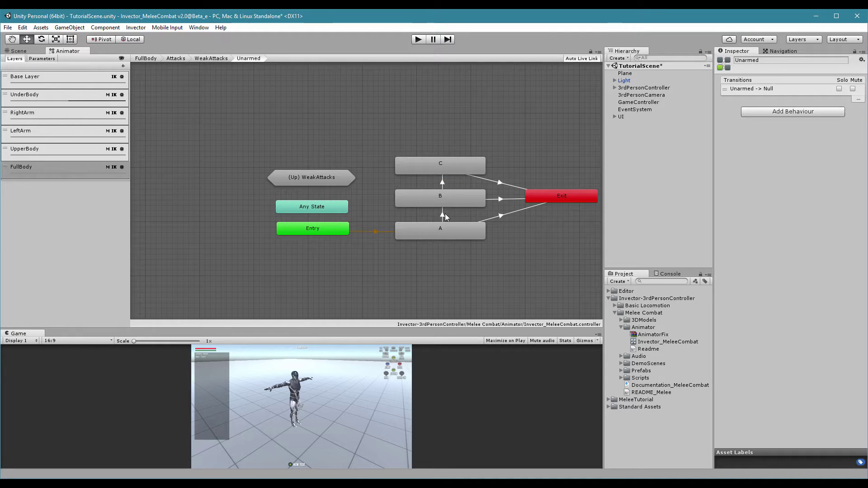
pyautogui.moveTo(356, 135); pyautogui.dragTo(359, 155)
pyautogui.moveTo(350, 154); pyautogui.dragTo(477, 257)
pyautogui.click(480, 265)
pyautogui.click(425, 244)
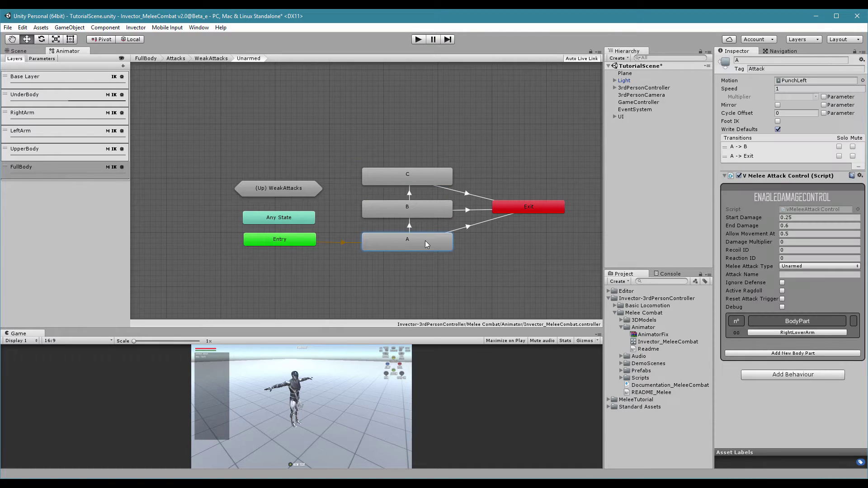
pyautogui.click(416, 209)
pyautogui.click(414, 176)
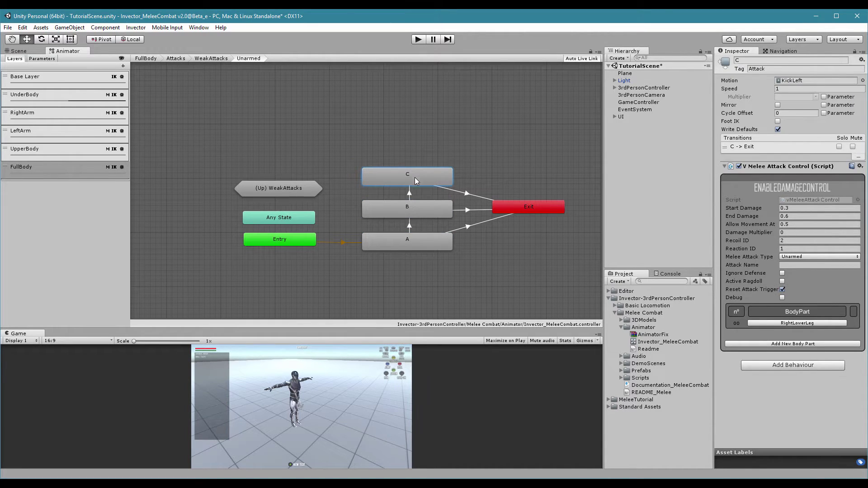
# - Expand the default info of the 3rdPersonController's Melee Manager and widen the Inspector to read its damage, stamina and defense settings
pyautogui.click(644, 87)
pyautogui.scroll(-10, 857, 384)
pyautogui.scroll(-2, 857, 383)
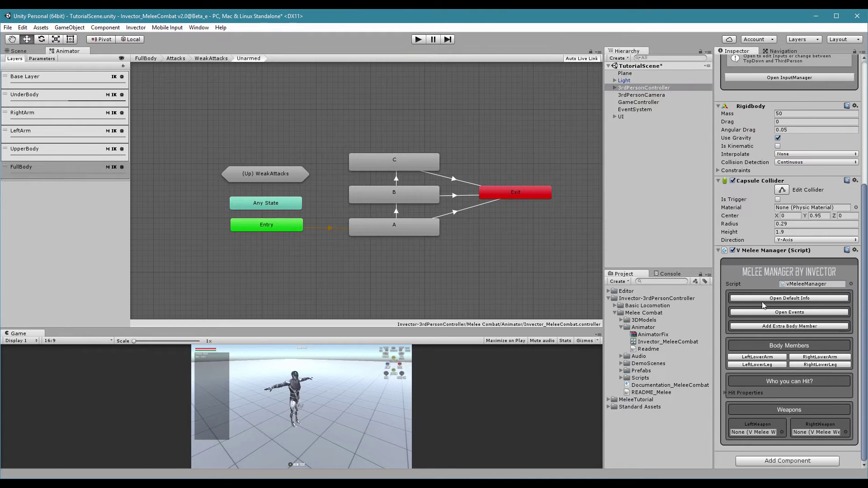
pyautogui.click(772, 298)
pyautogui.scroll(-1, 771, 297)
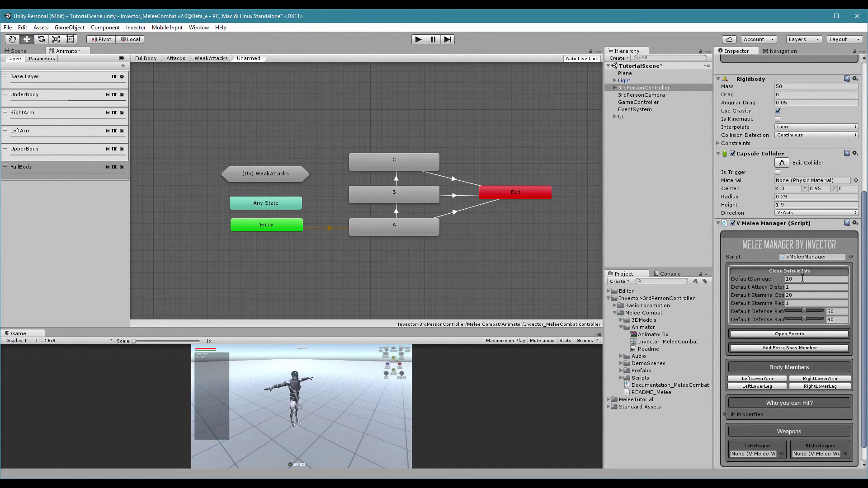
pyautogui.moveTo(758, 287)
pyautogui.moveTo(714, 312); pyautogui.dragTo(686, 312)
pyautogui.click(798, 312)
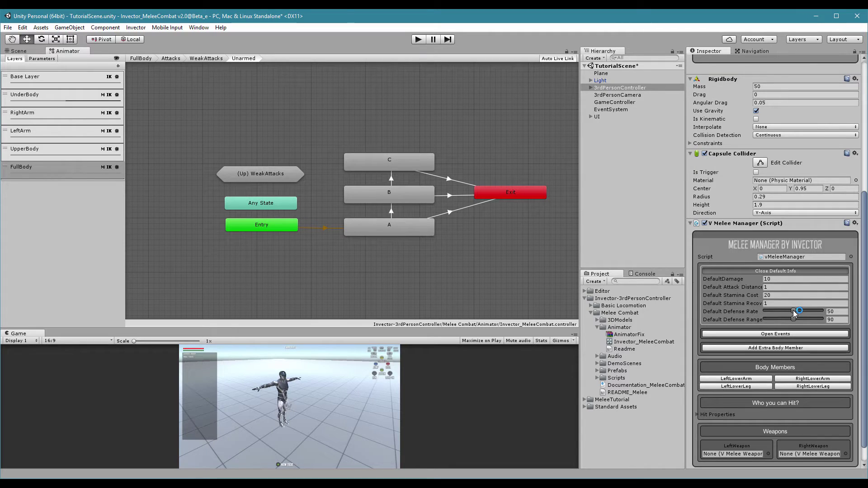
pyautogui.moveTo(793, 311)
pyautogui.mouseDown()
pyautogui.moveTo(812, 311)
pyautogui.moveTo(792, 310)
pyautogui.mouseUp()
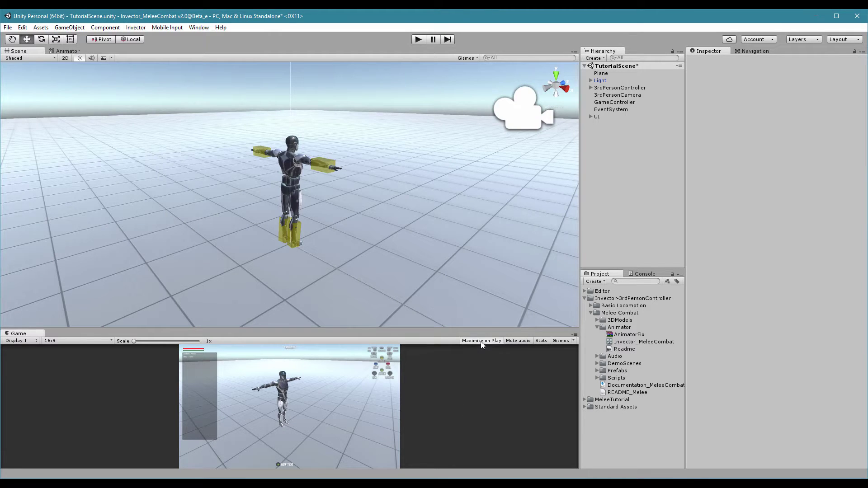
# - Enlarge the Game view and run the scene to test the character's unarmed punches
pyautogui.moveTo(482, 330); pyautogui.dragTo(466, 286)
pyautogui.click(417, 40)
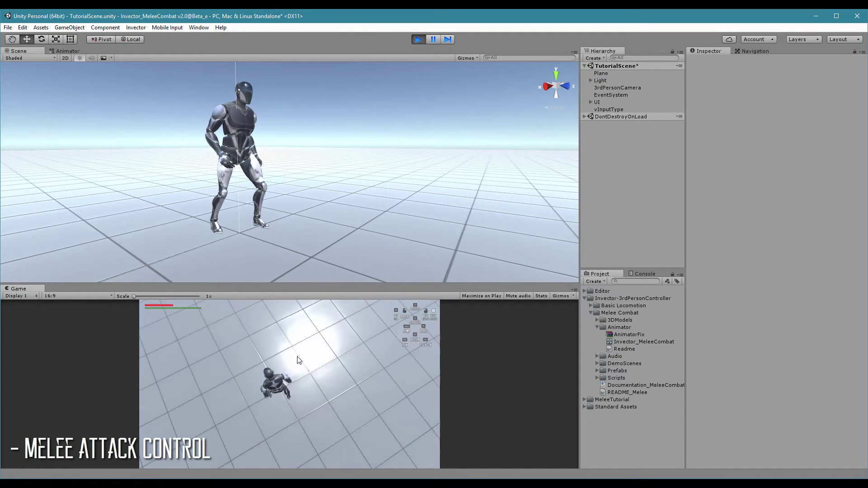
pyautogui.click(297, 356)
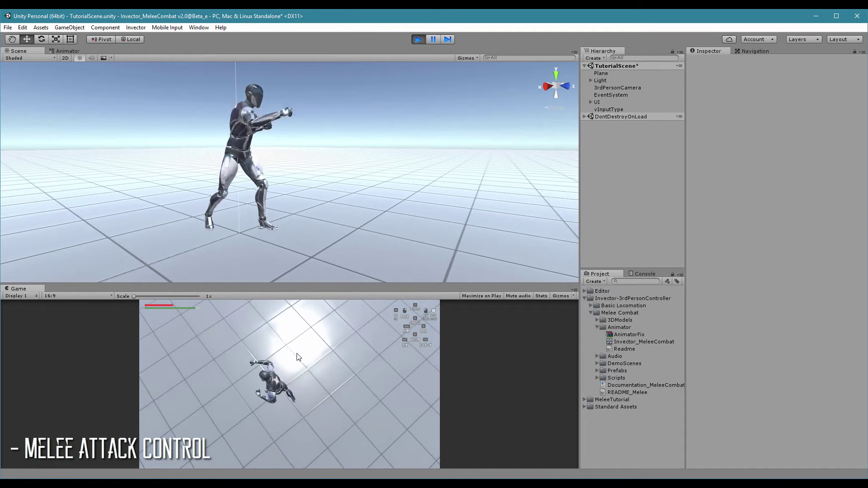
pyautogui.click(296, 354)
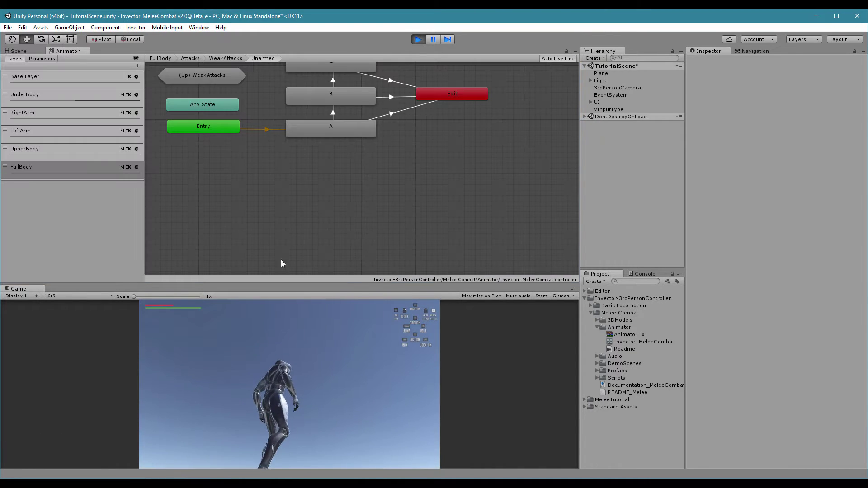
# - Enlarge the Animator graph, inspect state A's Melee Attack Control settings, and stop the running scene
pyautogui.moveTo(314, 285); pyautogui.dragTo(317, 362)
pyautogui.press('a')
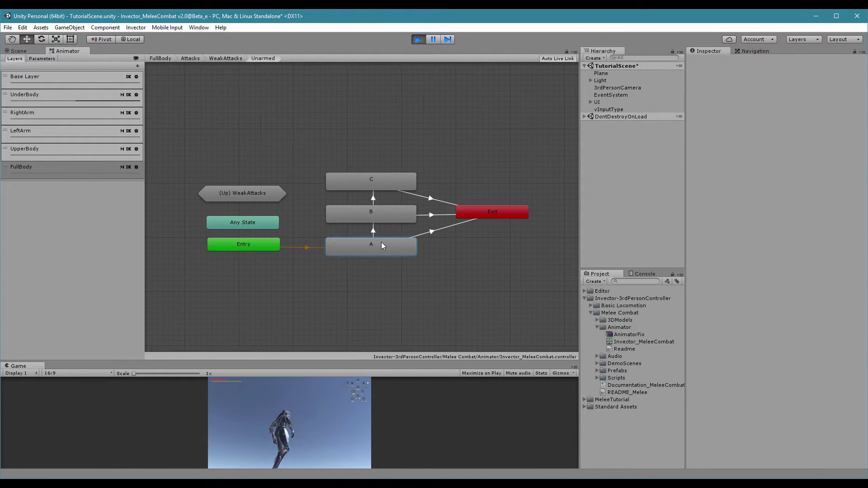
pyautogui.click(382, 243)
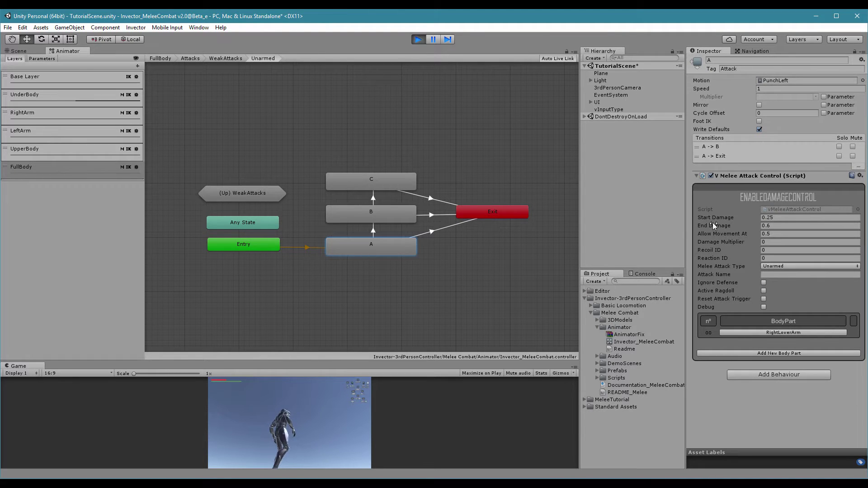
pyautogui.hotkey('ctrl', 'p')
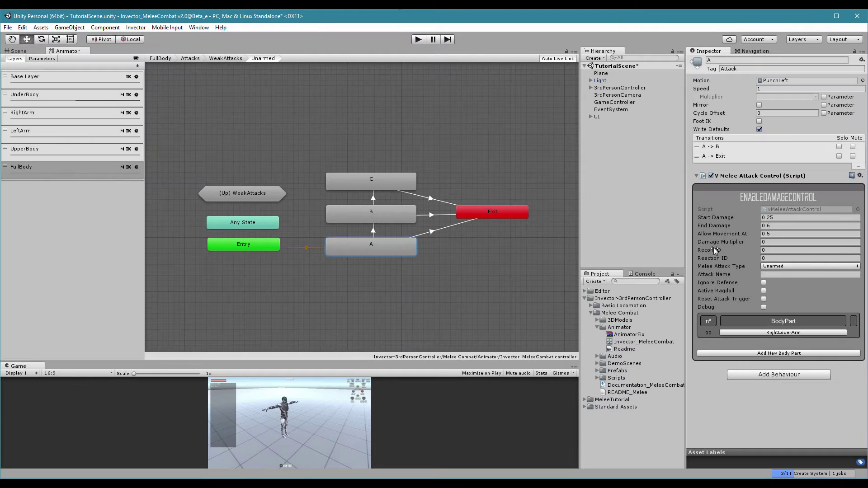
# - Preview state A's PunchLeft clip in a separate window, scrubbing to the start and end of the damage window
pyautogui.click(778, 80)
pyautogui.click(640, 464)
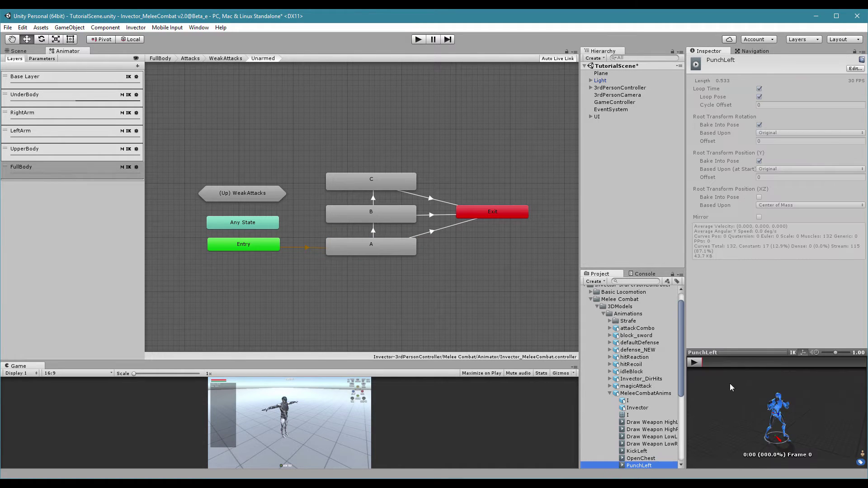
pyautogui.rightClick(751, 358)
pyautogui.moveTo(275, 263); pyautogui.dragTo(264, 242)
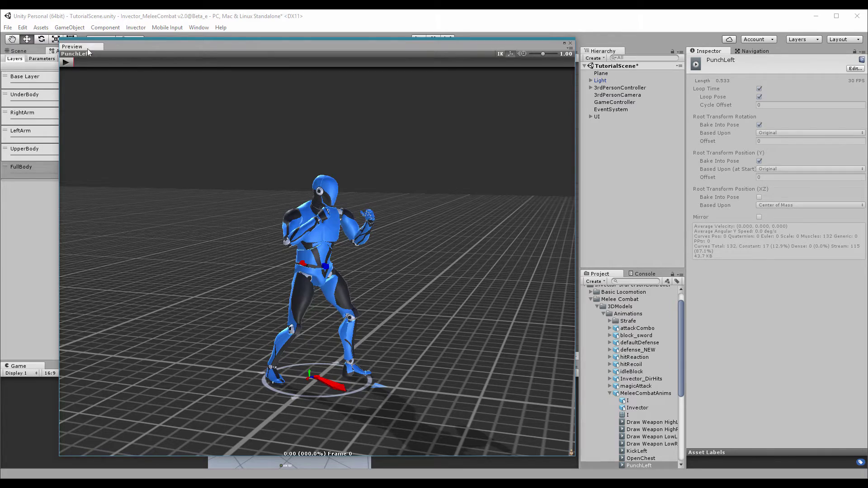
pyautogui.moveTo(78, 61); pyautogui.dragTo(269, 69)
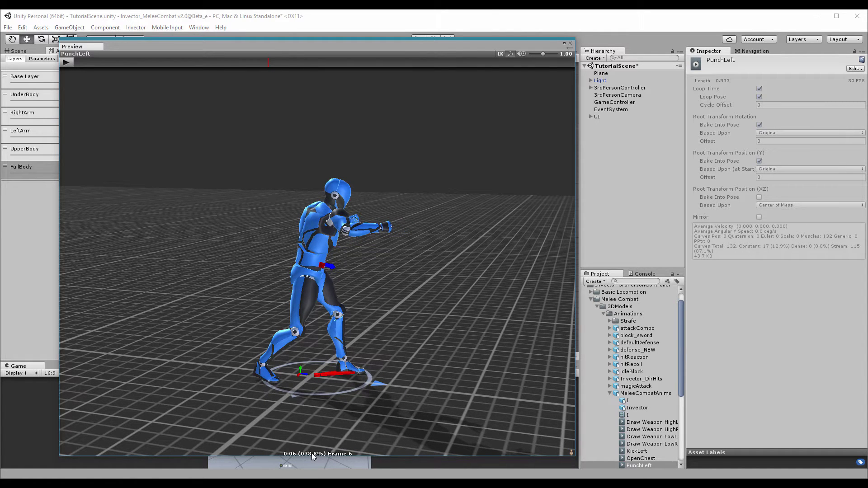
pyautogui.moveTo(153, 62); pyautogui.dragTo(425, 74)
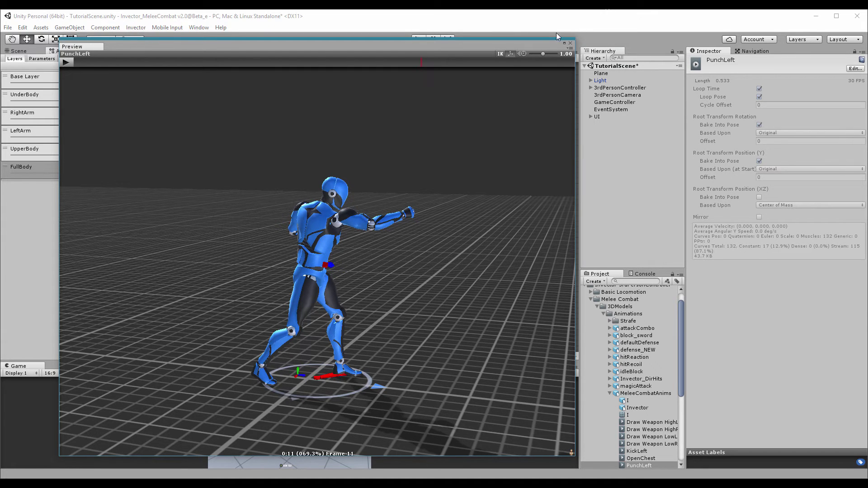
pyautogui.click(571, 43)
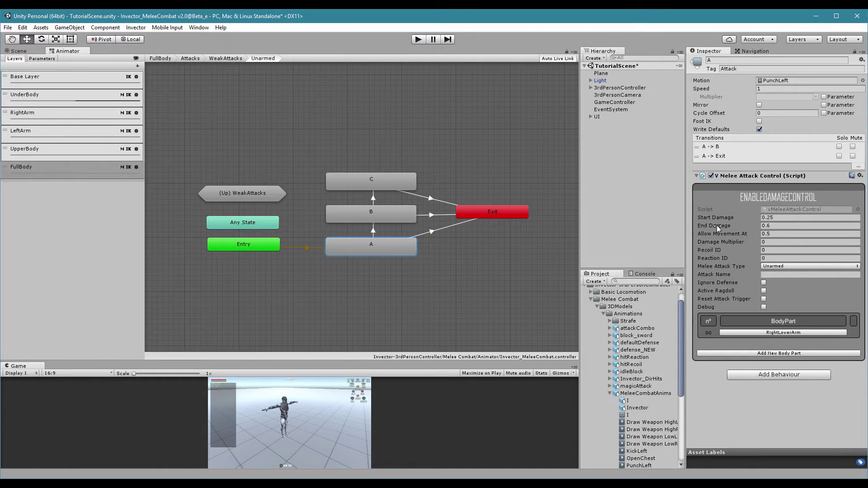
# - Run the scene, test the unarmed attack combo with repeated weak attacks, and stop playback
pyautogui.hotkey('ctrl', 'p')
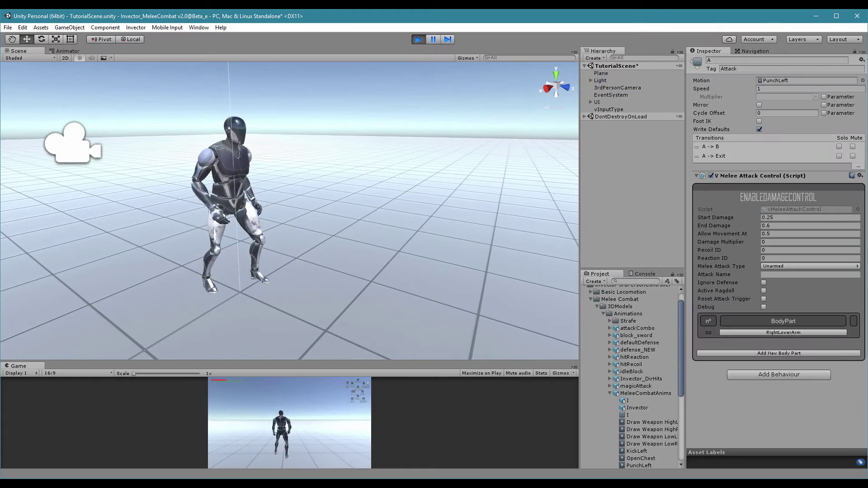
pyautogui.click(290, 423)
pyautogui.click(290, 423)
pyautogui.click(290, 423)
pyautogui.click(289, 423)
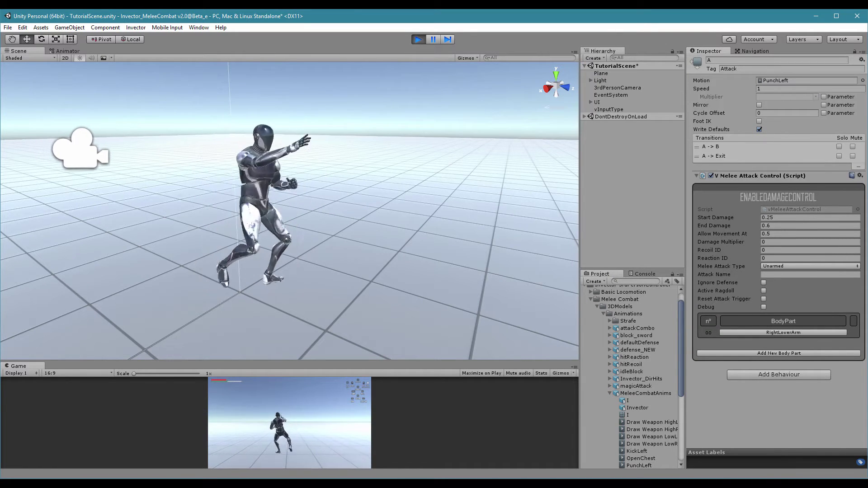
pyautogui.hotkey('ctrl', 'p')
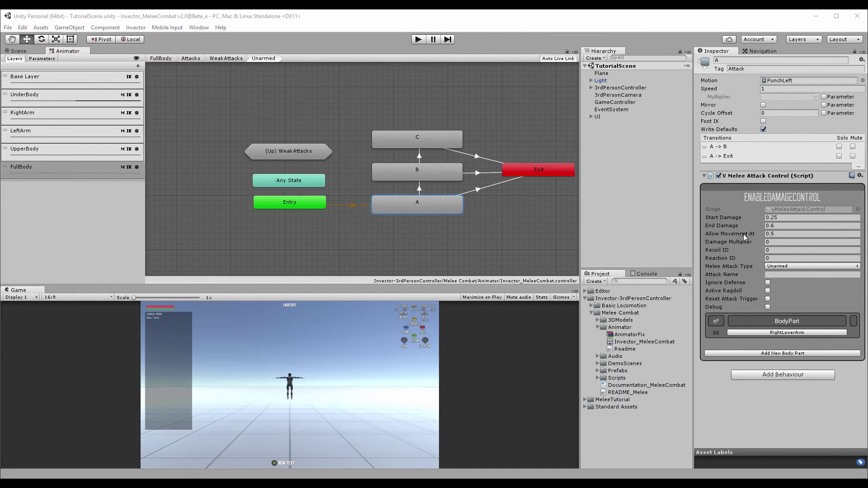
# - Examine the Allow Movement At setting of state A and compare attack states A and B
pyautogui.click(769, 233)
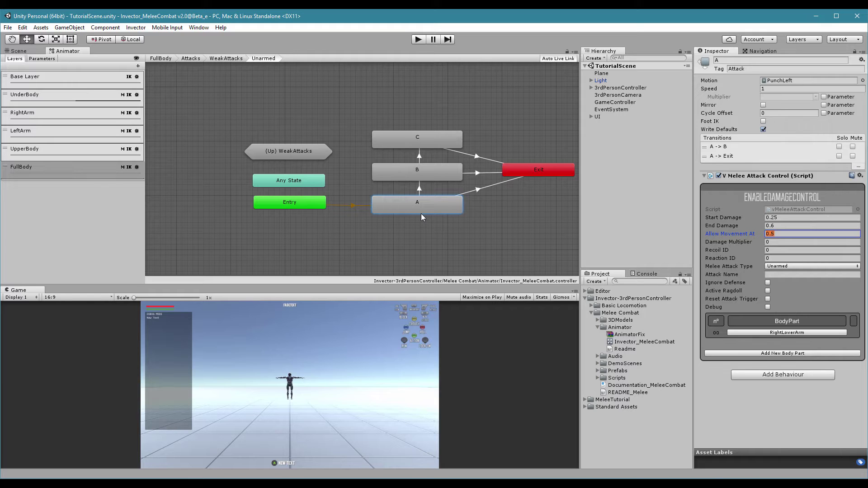
pyautogui.click(419, 177)
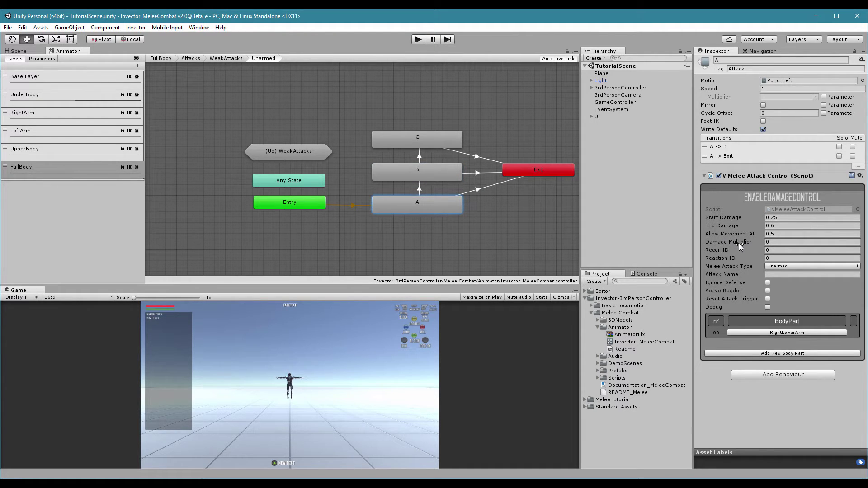
pyautogui.click(432, 173)
pyautogui.click(427, 201)
# - Open the FullBody layer's Big Hit Reaction state machine and inspect the AnyState to Big_From_Front transition conditions
pyautogui.click(163, 58)
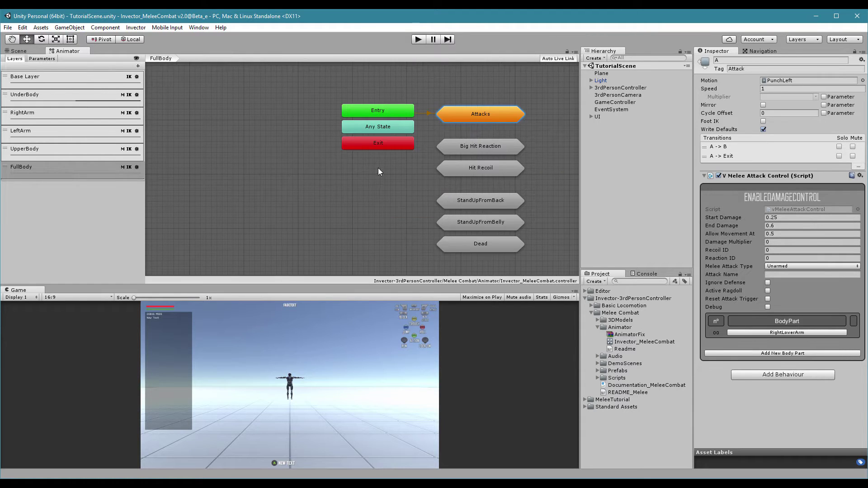
pyautogui.moveTo(378, 169); pyautogui.dragTo(323, 173, button='middle')
pyautogui.click(433, 152)
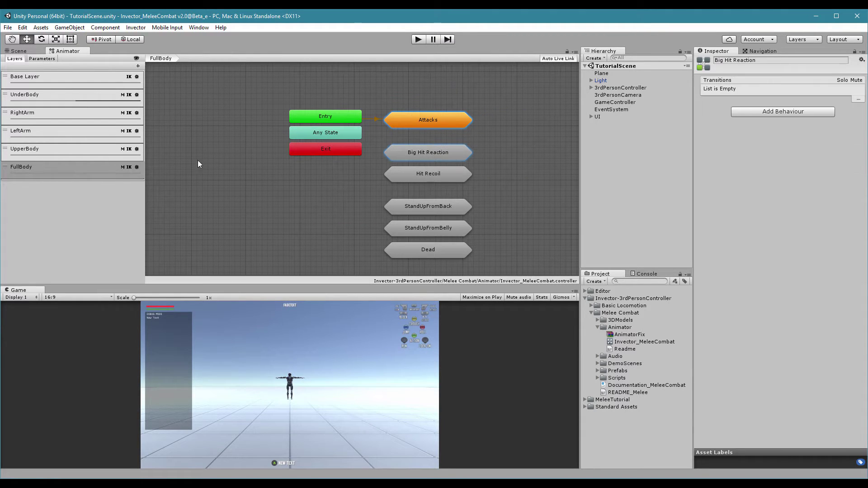
pyautogui.doubleClick(444, 154)
pyautogui.click(386, 124)
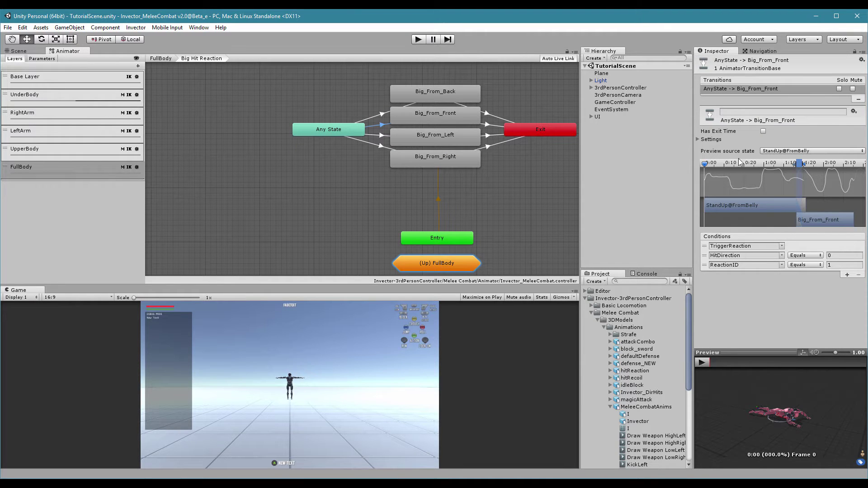
# - Scrub through the Big_From_Front reaction animation in a separate preview window and close the preview
pyautogui.moveTo(705, 164); pyautogui.dragTo(829, 167)
pyautogui.rightClick(772, 352)
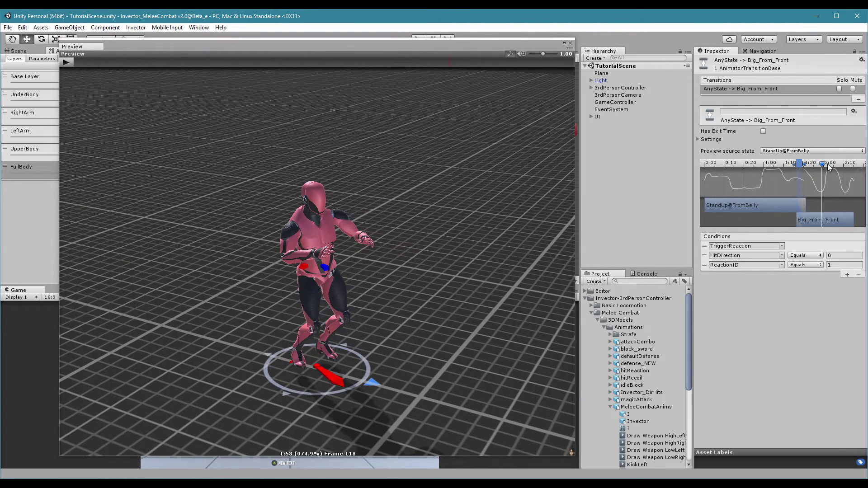
pyautogui.moveTo(819, 167); pyautogui.dragTo(798, 167, button='middle')
pyautogui.moveTo(802, 166)
pyautogui.mouseDown()
pyautogui.moveTo(781, 167)
pyautogui.moveTo(800, 166)
pyautogui.mouseUp()
pyautogui.click(571, 43)
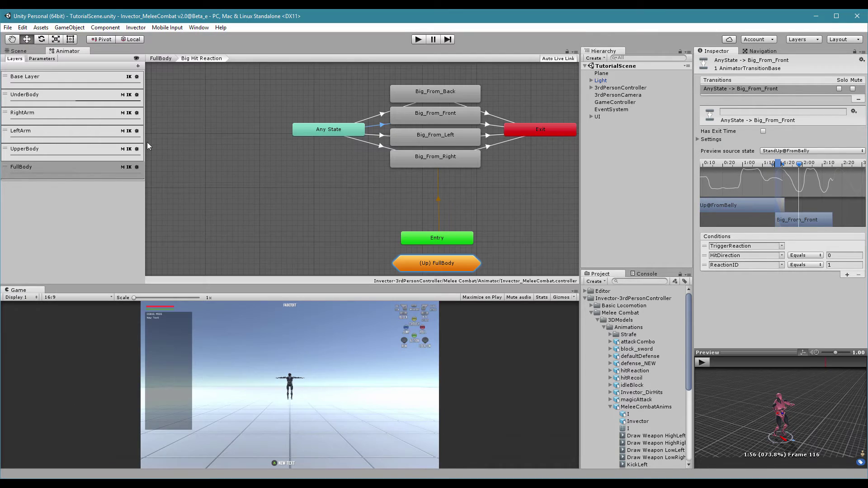
# - Open the UpperBody layer's Small Hit Reaction and preview the AnyState to Small_From_Front transition in a separate window
pyautogui.click(50, 150)
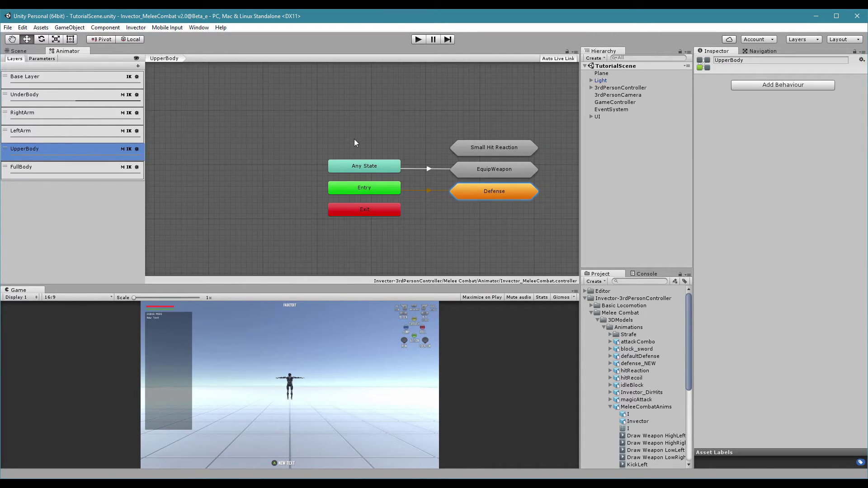
pyautogui.doubleClick(495, 147)
pyautogui.click(385, 124)
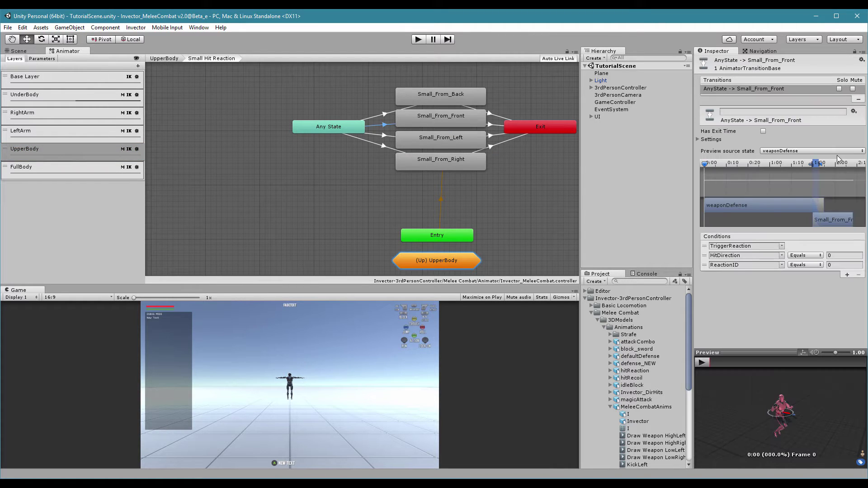
pyautogui.rightClick(735, 352)
pyautogui.moveTo(706, 162); pyautogui.dragTo(742, 164)
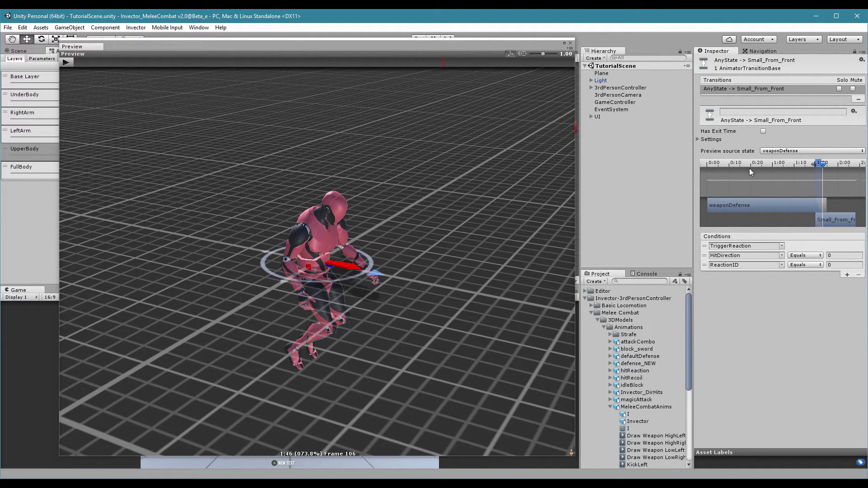
pyautogui.moveTo(822, 163)
pyautogui.mouseDown()
pyautogui.moveTo(858, 167)
pyautogui.moveTo(807, 161)
pyautogui.mouseUp()
pyautogui.click(570, 44)
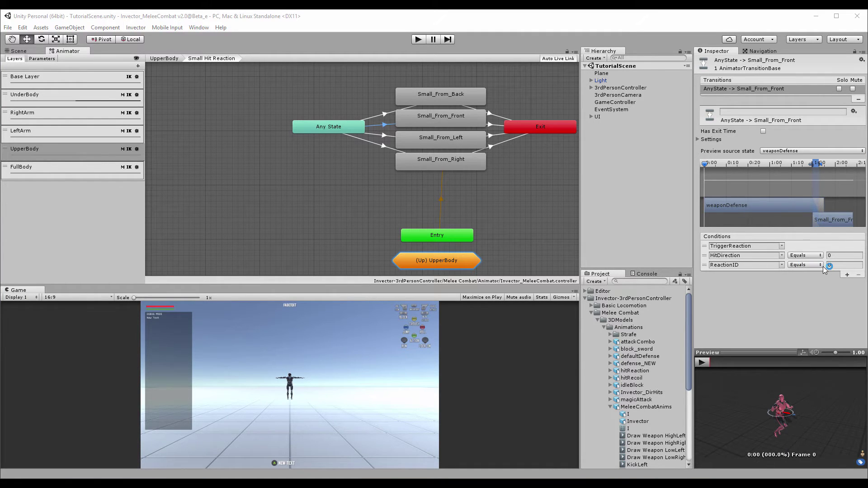
# - Return to the FullBody layer's Big Hit Reaction and compare the HitDirection and ReactionID conditions of its AnyState transitions
pyautogui.click(384, 147)
pyautogui.click(122, 167)
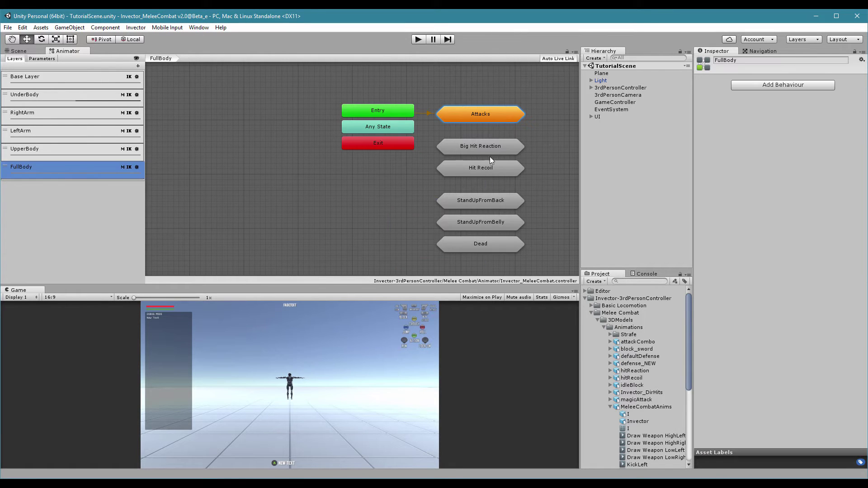
pyautogui.doubleClick(486, 146)
pyautogui.click(384, 115)
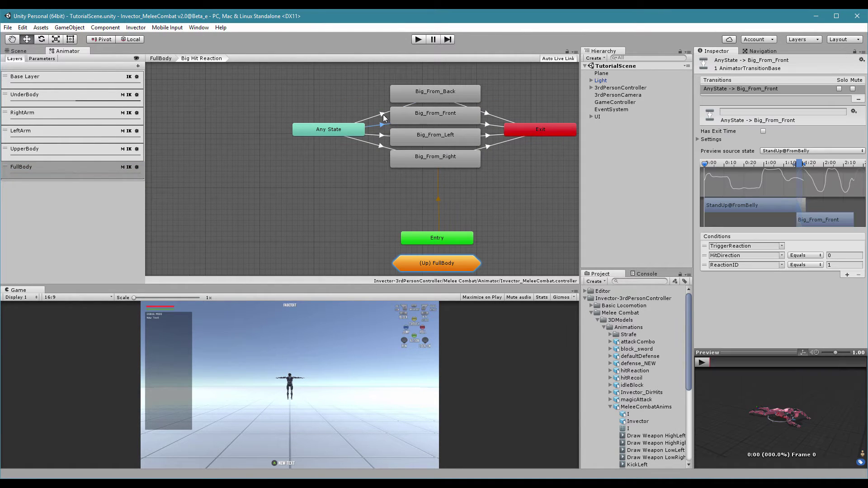
pyautogui.click(384, 147)
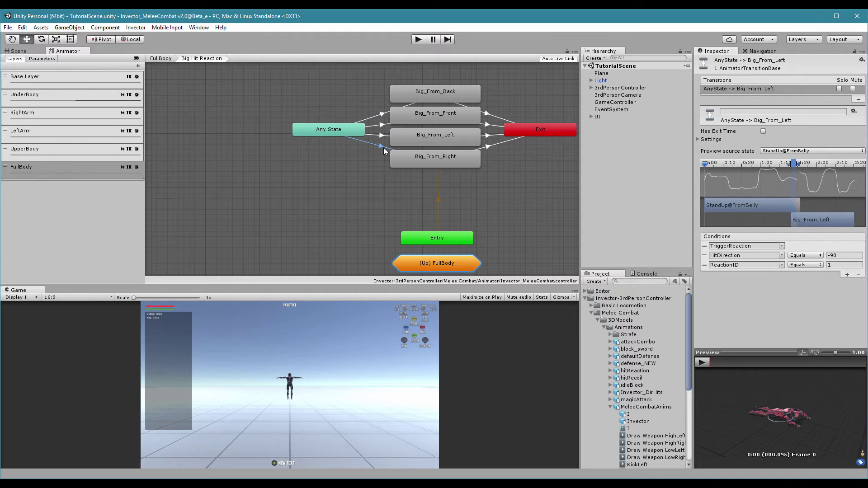
pyautogui.moveTo(379, 175); pyautogui.dragTo(343, 204, button='middle')
pyautogui.moveTo(363, 100); pyautogui.dragTo(433, 211)
pyautogui.click(344, 174)
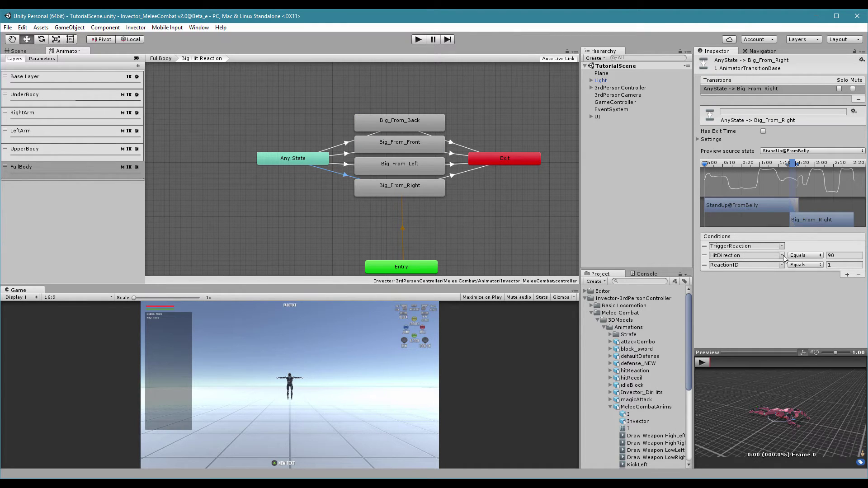
pyautogui.click(346, 153)
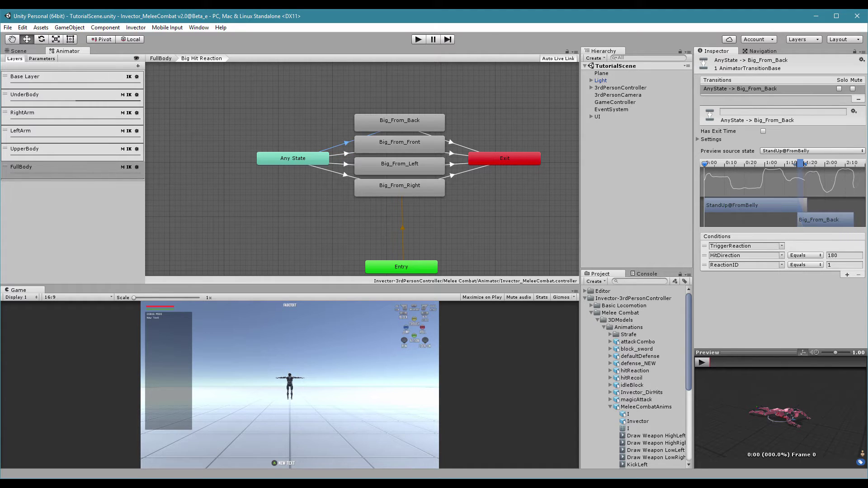
# - Scrub through the transition previews of the Big_From_Back and Big_From_Front reactions
pyautogui.moveTo(705, 164); pyautogui.dragTo(836, 166)
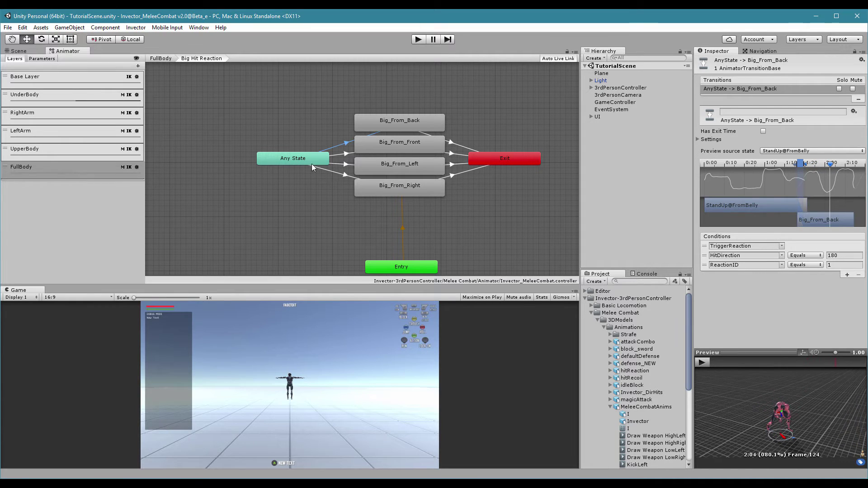
pyautogui.click(347, 153)
pyautogui.moveTo(705, 166); pyautogui.dragTo(809, 164)
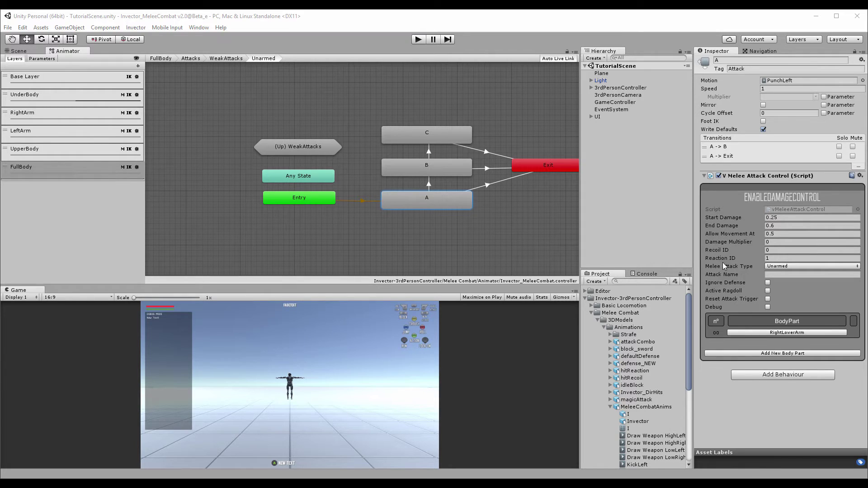
# - Examine the Melee Attack Type choices and the available body parts in attack state A's Melee Attack Control, leaving both settings unchanged
pyautogui.click(784, 267)
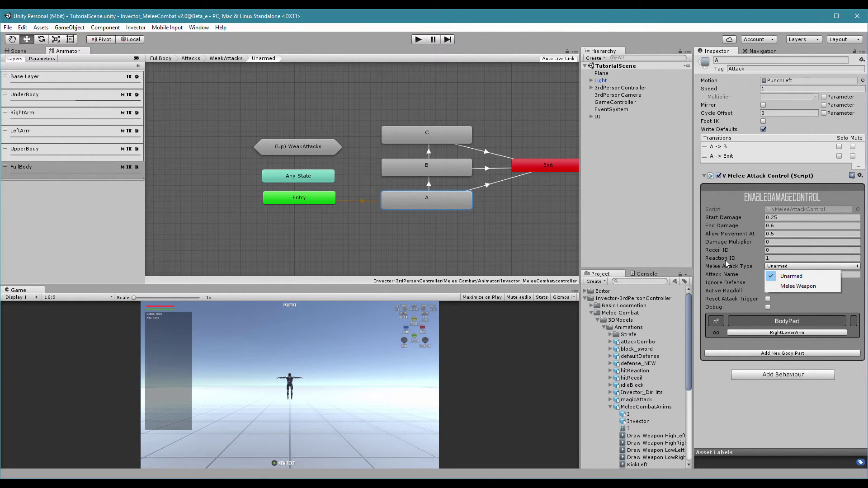
pyautogui.click(773, 332)
pyautogui.click(773, 333)
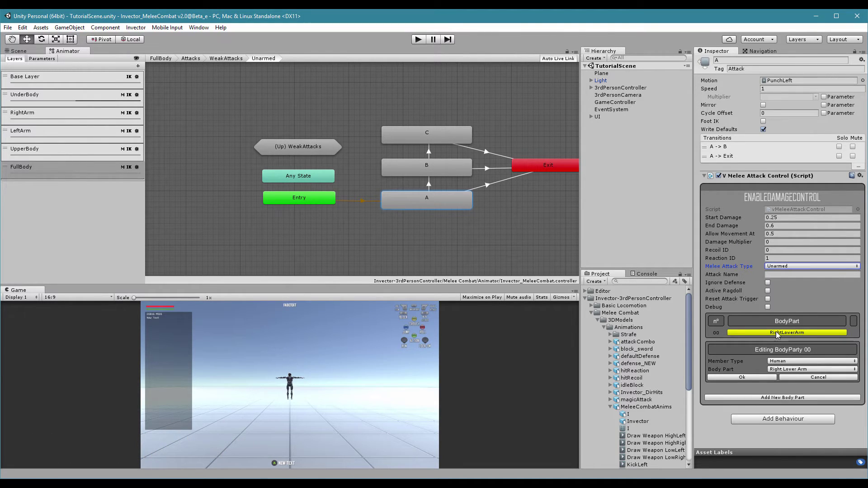
pyautogui.click(791, 369)
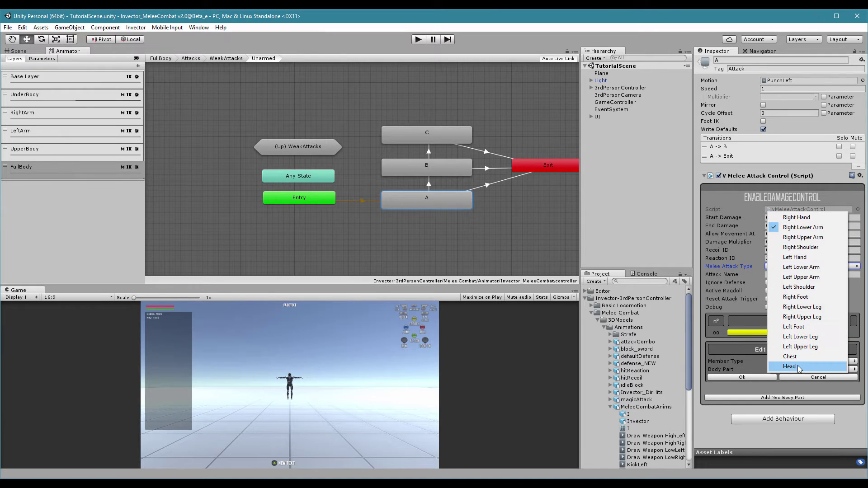
pyautogui.click(813, 378)
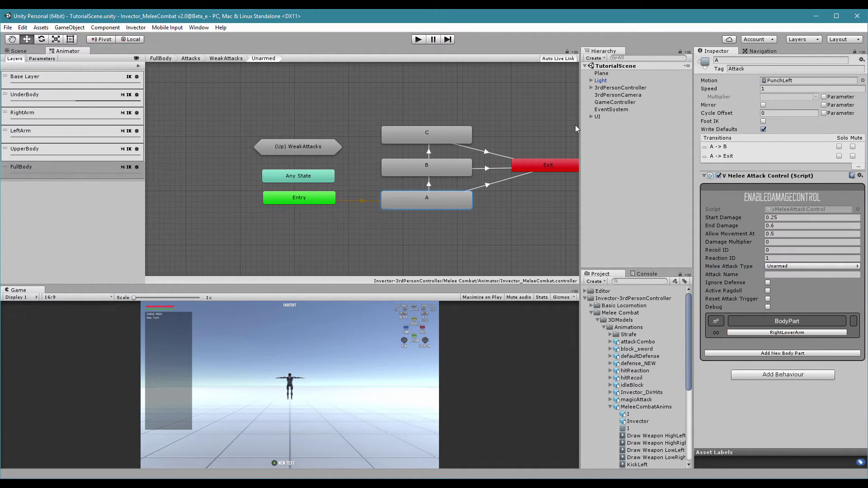
# - Inspect the limb hitboxes of the 3rdPersonController in the scene, ending with a close view of the arms
pyautogui.click(620, 87)
pyautogui.click(22, 50)
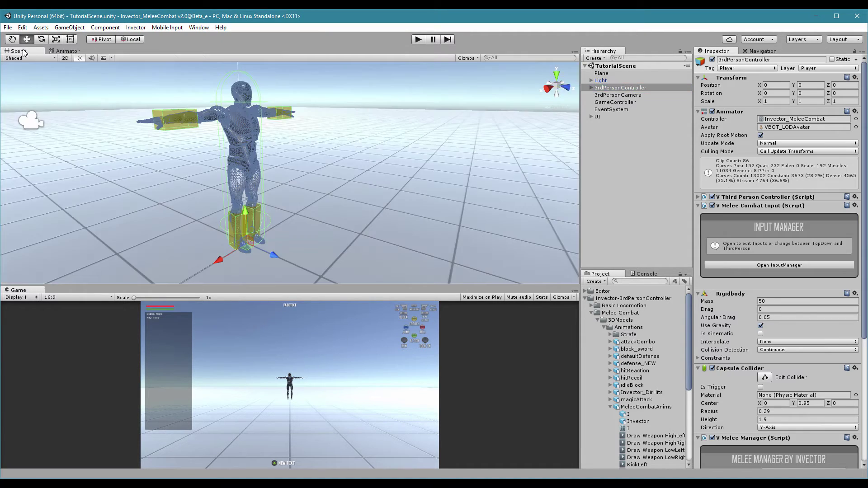
pyautogui.doubleClick(619, 89)
pyautogui.keyDown('alt'); pyautogui.moveTo(340, 159); pyautogui.dragTo(371, 141, button='right'); pyautogui.keyUp('alt')
pyautogui.keyDown('alt'); pyautogui.moveTo(411, 150); pyautogui.dragTo(281, 147); pyautogui.keyUp('alt')
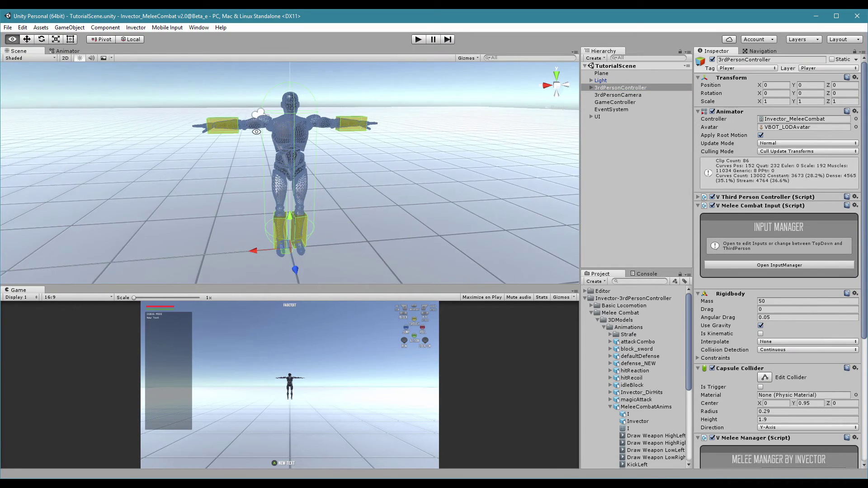
pyautogui.keyDown('alt'); pyautogui.moveTo(289, 142); pyautogui.dragTo(327, 124, button='right'); pyautogui.keyUp('alt')
pyautogui.keyDown('alt'); pyautogui.moveTo(312, 115); pyautogui.dragTo(282, 220, button='middle'); pyautogui.keyUp('alt')
pyautogui.keyDown('alt'); pyautogui.moveTo(276, 220); pyautogui.dragTo(378, 229, button='right'); pyautogui.keyUp('alt')
pyautogui.keyDown('alt'); pyautogui.moveTo(378, 229); pyautogui.dragTo(418, 134, button='middle'); pyautogui.keyUp('alt')
pyautogui.keyDown('alt'); pyautogui.moveTo(358, 153); pyautogui.dragTo(423, 138); pyautogui.keyUp('alt')
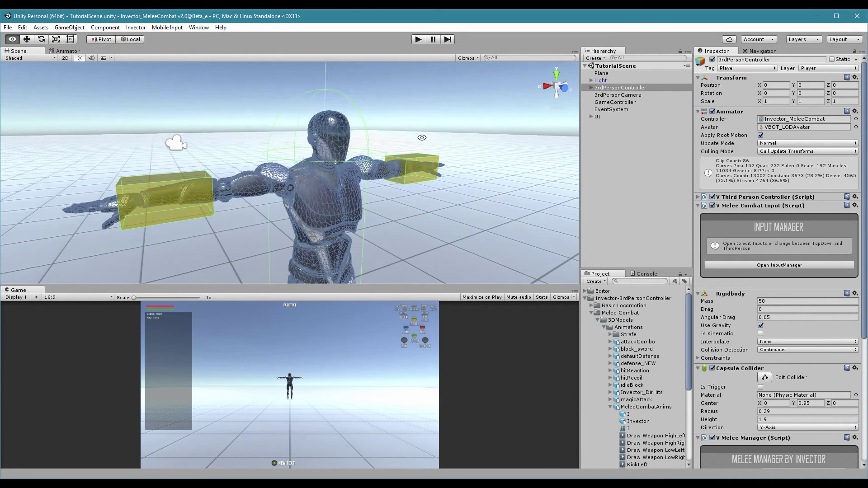
# - Add an extra Human body member for the Head in the character's Melee Manager
pyautogui.moveTo(866, 205); pyautogui.dragTo(865, 327)
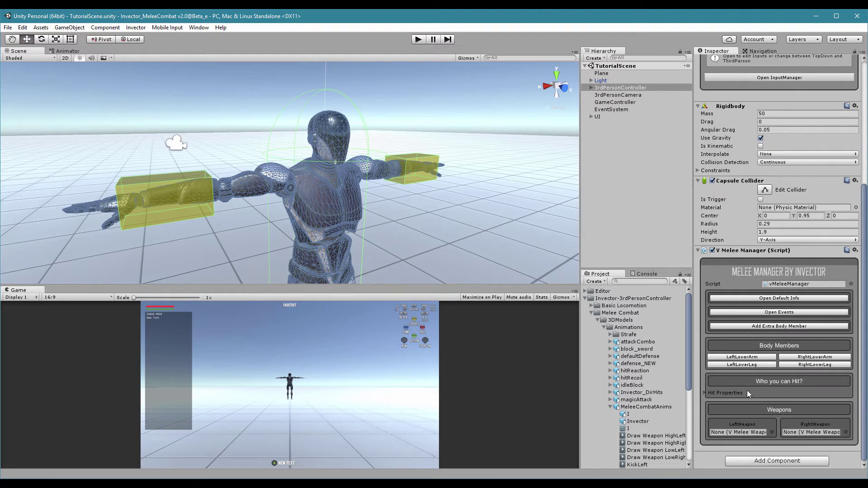
pyautogui.click(785, 327)
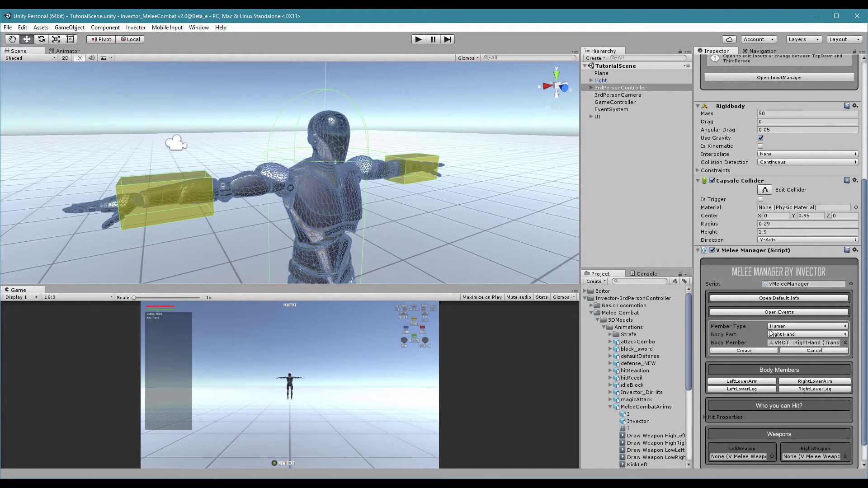
pyautogui.click(789, 327)
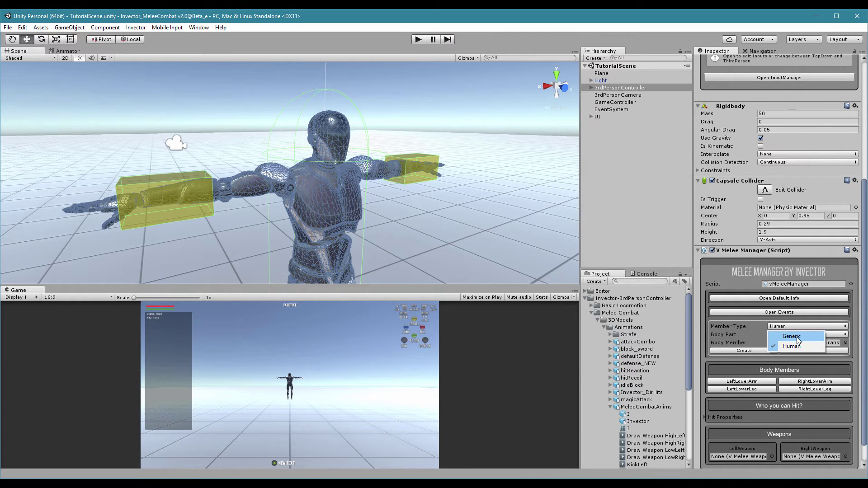
pyautogui.click(793, 346)
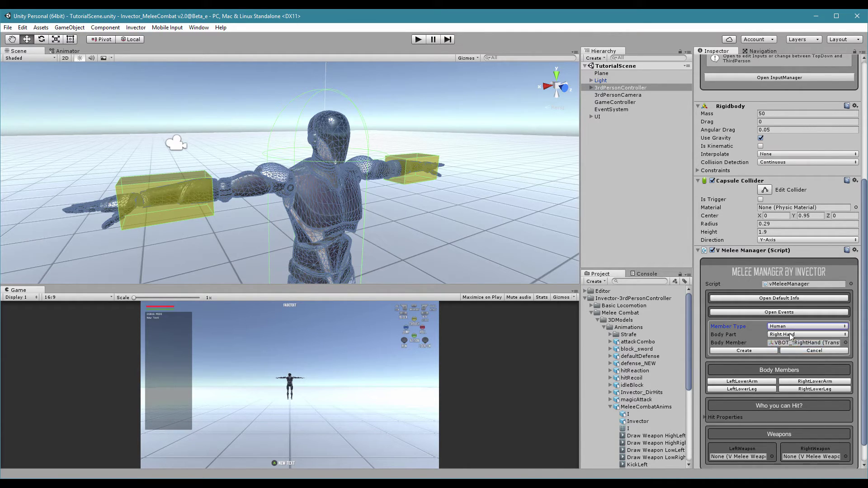
pyautogui.click(790, 335)
pyautogui.click(793, 338)
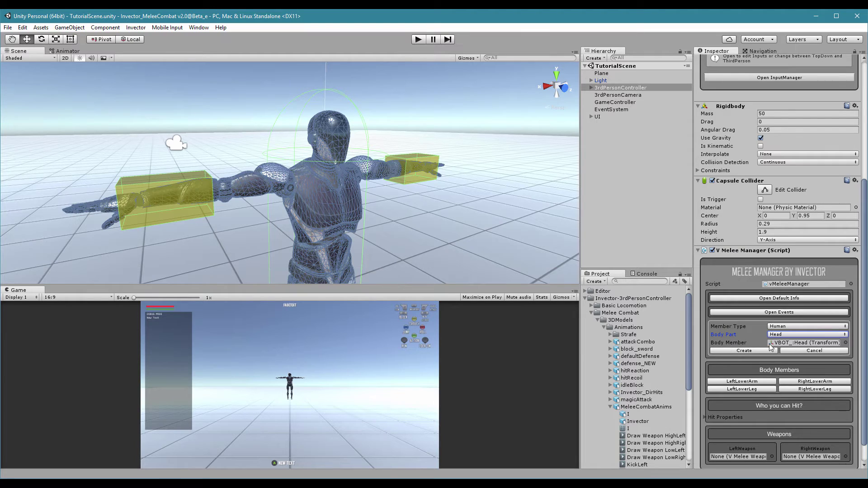
pyautogui.click(803, 344)
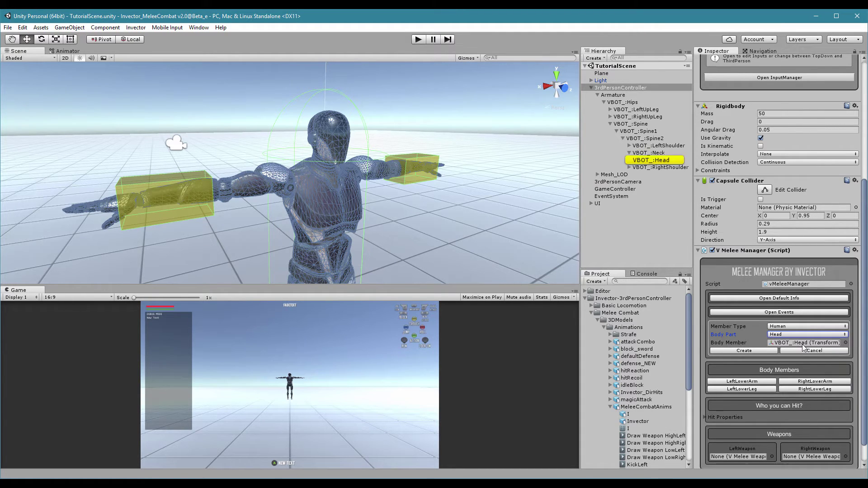
pyautogui.click(756, 351)
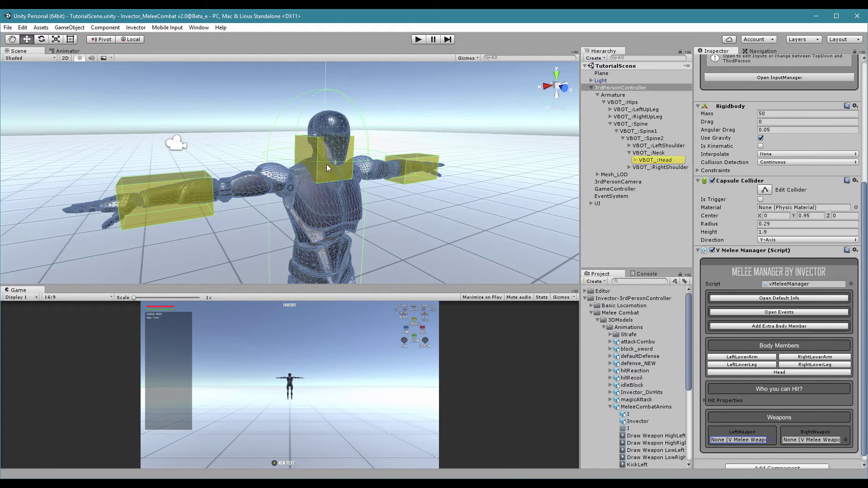
# - Try repositioning and scaling the head hitbox, and undo the head body member changes
pyautogui.click(313, 151)
pyautogui.press('f')
pyautogui.keyDown('alt'); pyautogui.moveTo(304, 154); pyautogui.dragTo(294, 107); pyautogui.keyUp('alt')
pyautogui.moveTo(319, 136); pyautogui.dragTo(332, 133)
pyautogui.keyDown('alt'); pyautogui.moveTo(331, 134); pyautogui.dragTo(314, 183); pyautogui.keyUp('alt')
pyautogui.press('r')
pyautogui.moveTo(312, 184); pyautogui.dragTo(230, 186)
pyautogui.hotkey('ctrl', 'z')
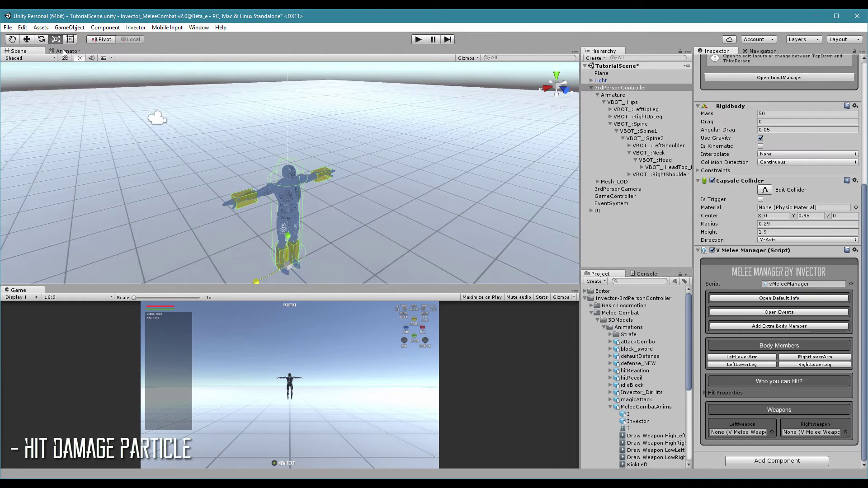
# - Review attack state A's Melee Attack Control, and collapse the character hierarchy and the Melee Combat folder
pyautogui.click(68, 51)
pyautogui.click(471, 206)
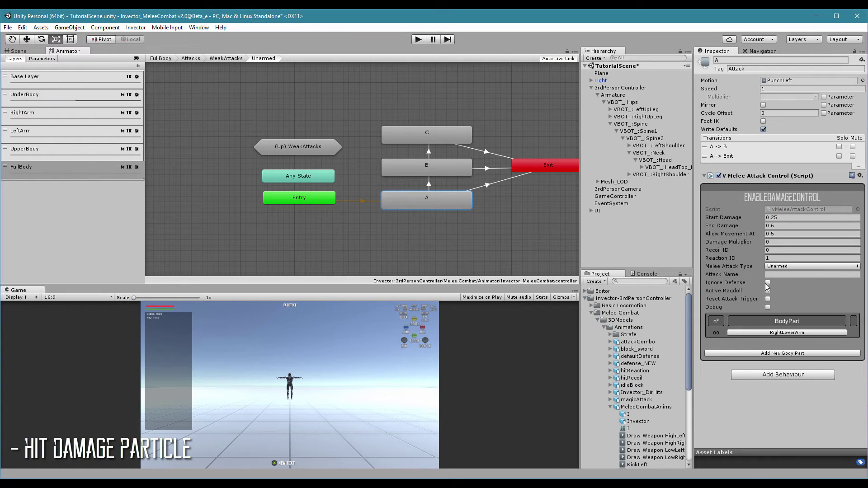
pyautogui.click(591, 88)
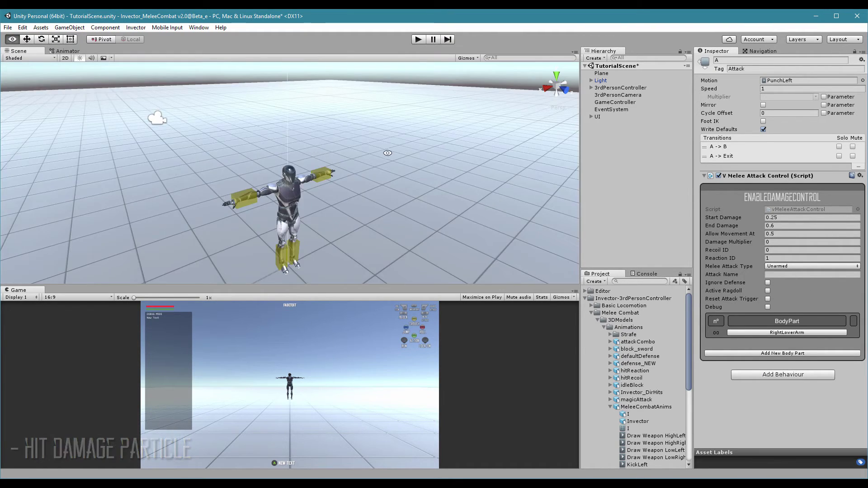
pyautogui.keyDown('alt'); pyautogui.moveTo(556, 154); pyautogui.dragTo(565, 220); pyautogui.keyUp('alt')
pyautogui.click(591, 313)
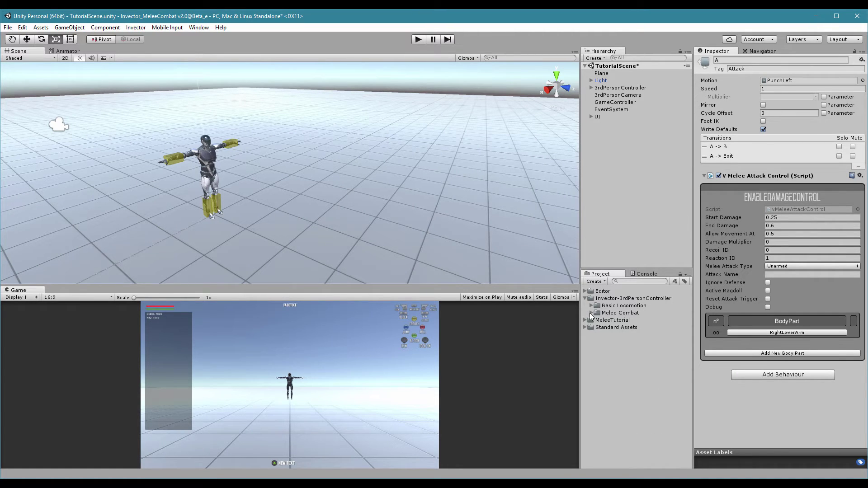
# - Add Invector's Hit Damage Particle component to the 3rdPersonController
pyautogui.click(608, 88)
pyautogui.click(136, 27)
pyautogui.moveTo(260, 49)
pyautogui.click(342, 58)
pyautogui.scroll(-5, 812, 382)
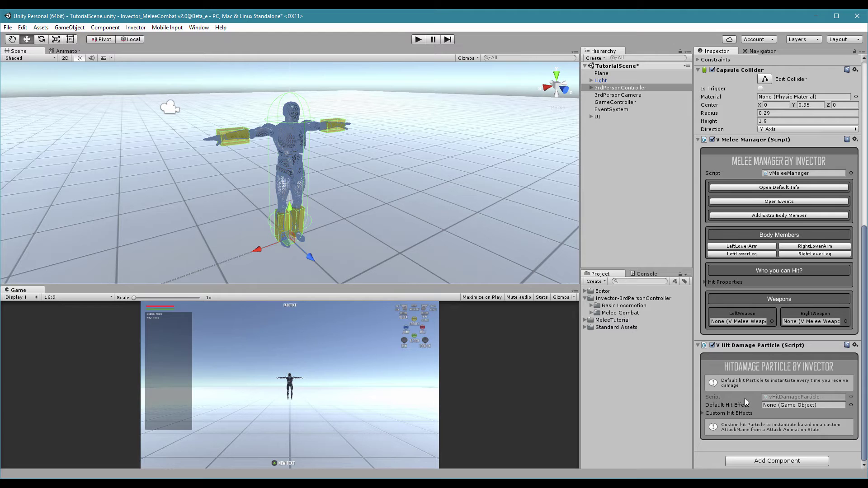
# - Expand Custom Hit Effects and assign bloodSplash as the Default Hit Effect of the Hit Damage Particle component
pyautogui.click(705, 413)
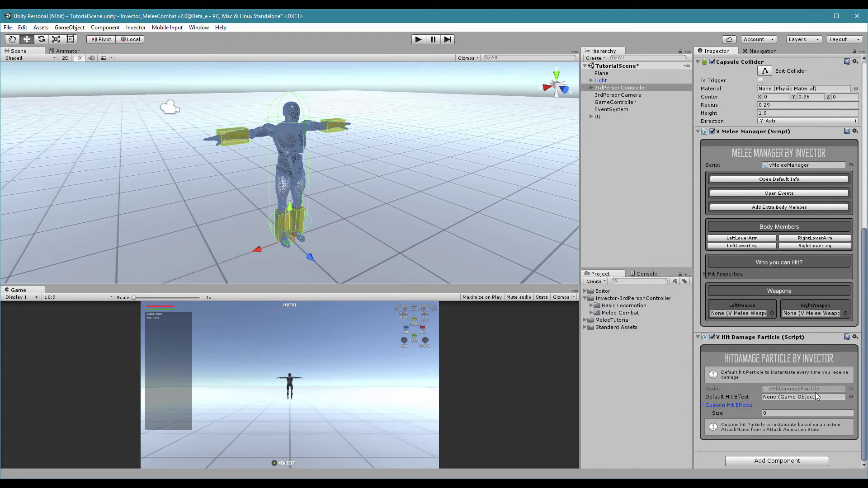
pyautogui.click(852, 398)
pyautogui.write('blood')
pyautogui.doubleClick(614, 212)
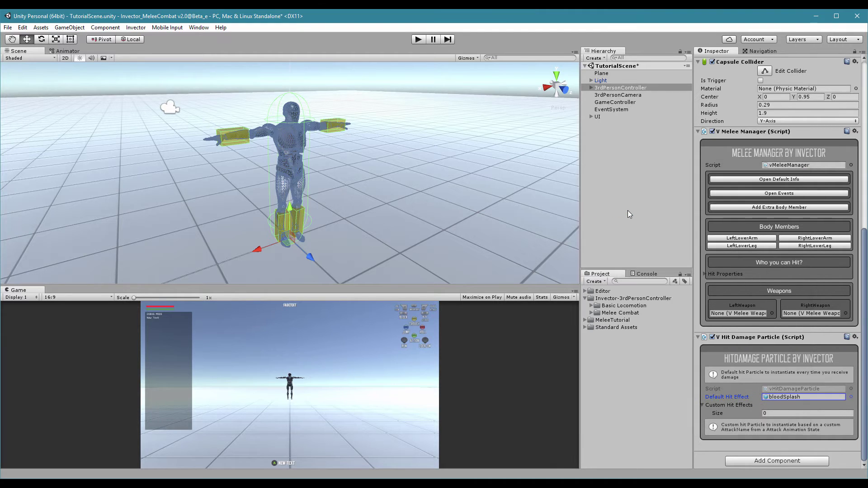
# - Simulate the bloodSplash particle effect on a temporary prefab instance in the scene and delete that instance
pyautogui.moveTo(639, 370); pyautogui.dragTo(466, 213)
pyautogui.press('f')
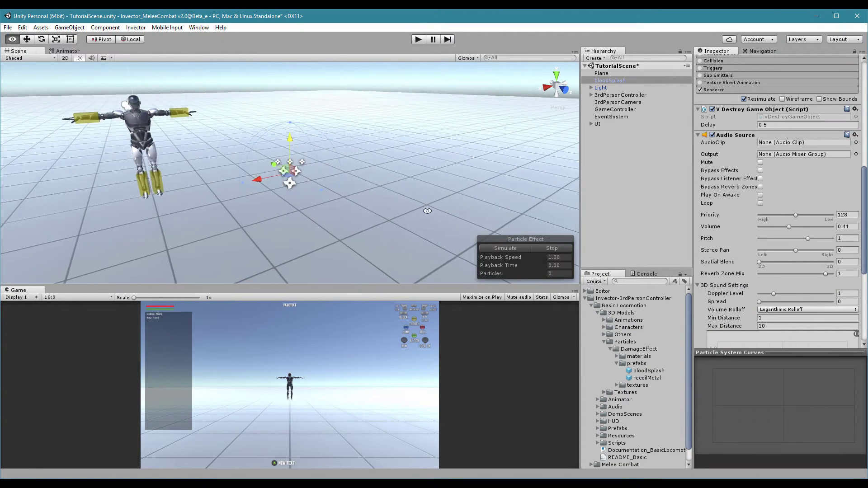
pyautogui.click(517, 248)
pyautogui.click(548, 248)
pyautogui.click(516, 248)
pyautogui.click(613, 80)
pyautogui.press('Delete')
# - Set the Custom Hit Effects size to 1 in the character's Hit Damage Particle component
pyautogui.scroll(-4, 758, 329)
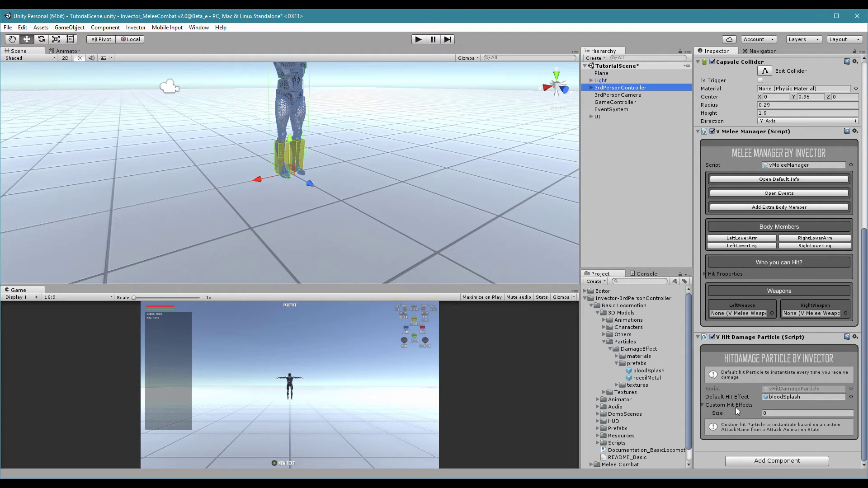
pyautogui.click(778, 413)
pyautogui.write('1')
pyautogui.press('Tab')
pyautogui.scroll(-1, 723, 411)
# - Set the Attack Name of the Unarmed weak attack state A to CustomEffect
pyautogui.click(77, 52)
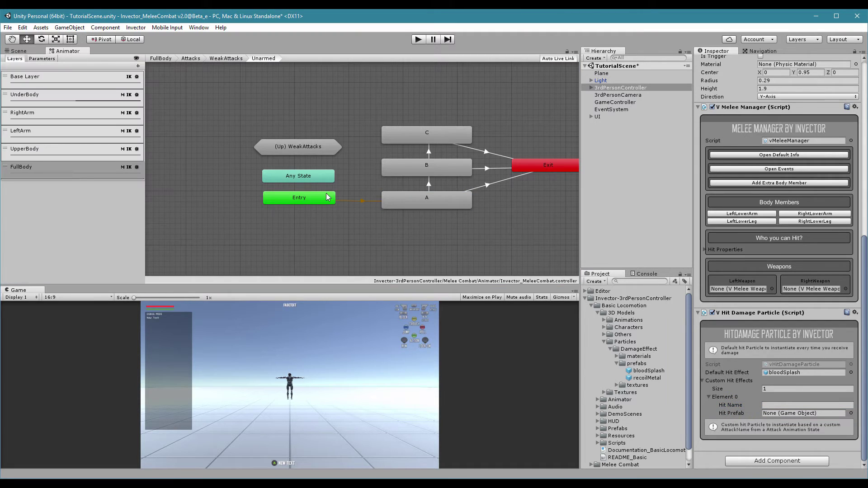
pyautogui.click(454, 194)
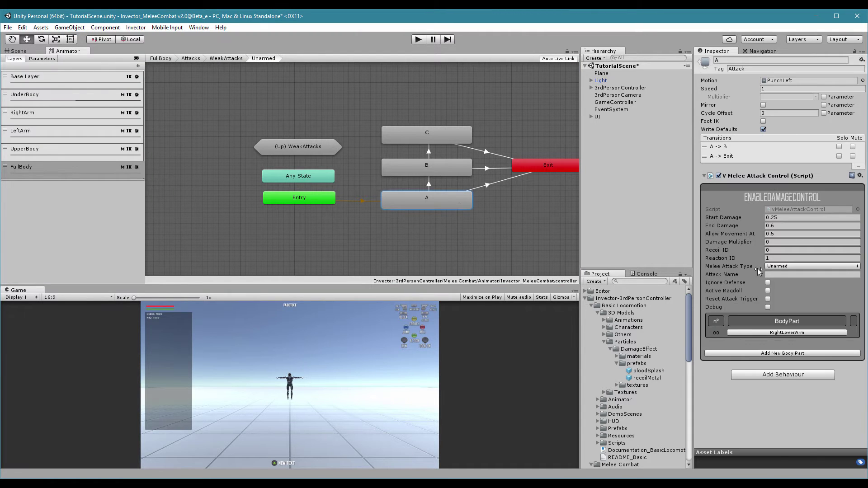
pyautogui.click(794, 275)
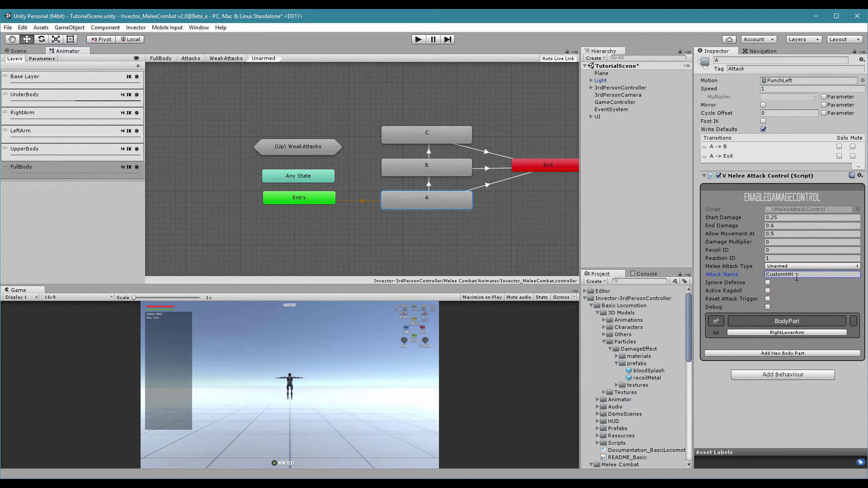
pyautogui.write('CustomEffect')
# - Set the Hit Name of the character's first custom hit effect to CustomEffect
pyautogui.click(19, 50)
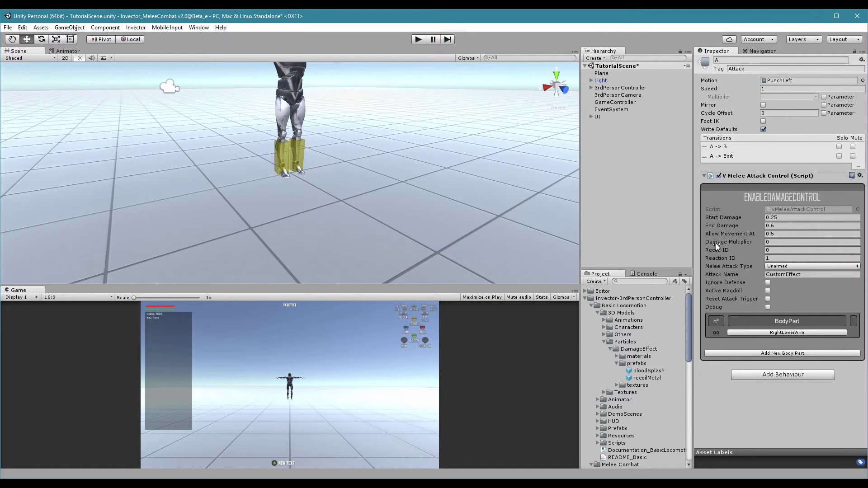
pyautogui.click(612, 89)
pyautogui.scroll(-10, 778, 317)
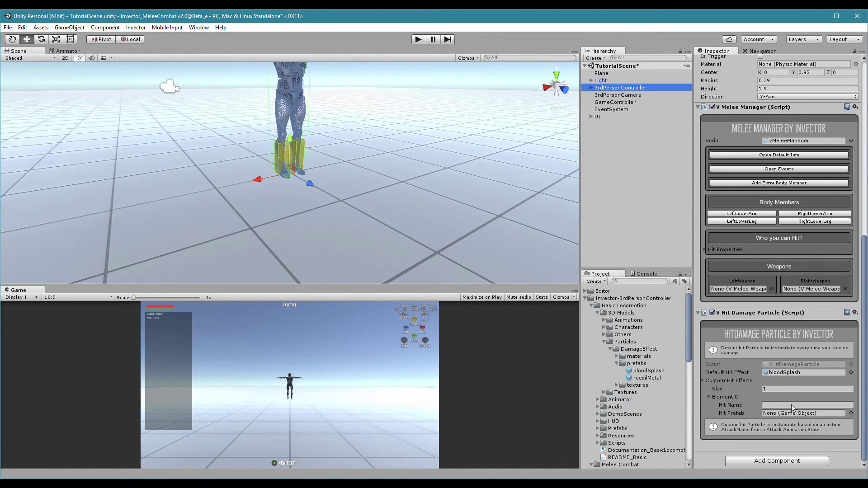
pyautogui.click(799, 406)
pyautogui.write('CustomEffect')
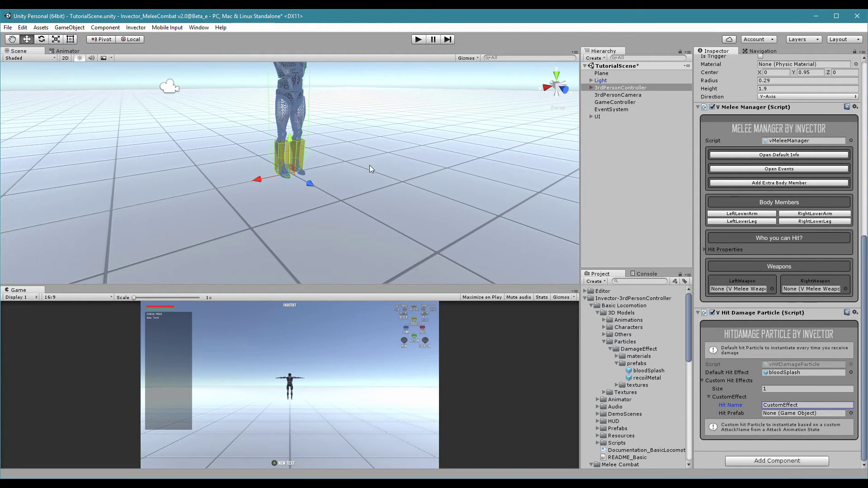
# - Remove the Hit Damage Particle component from the 3rdPersonController
pyautogui.moveTo(369, 162); pyautogui.dragTo(373, 206, button='middle')
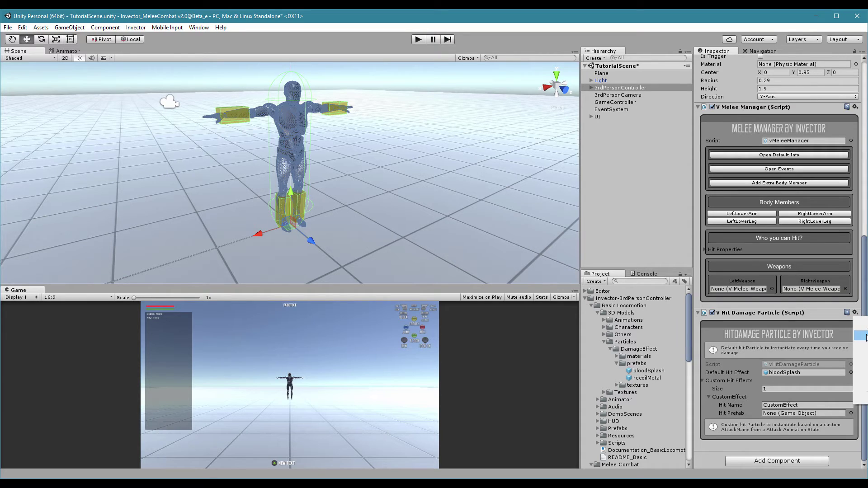
pyautogui.scroll(5, 861, 337)
# - Switch Ignore Defense and Active Ragdoll on and back off in attack state A's Melee Attack Control
pyautogui.click(68, 51)
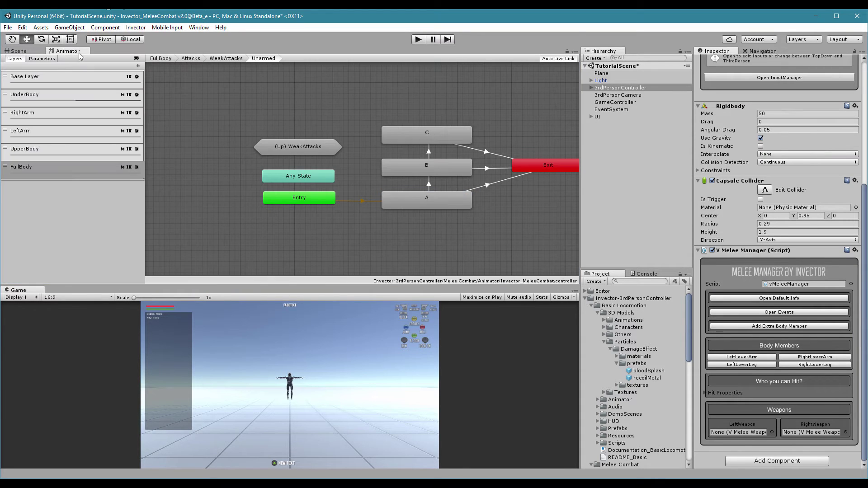
pyautogui.click(430, 199)
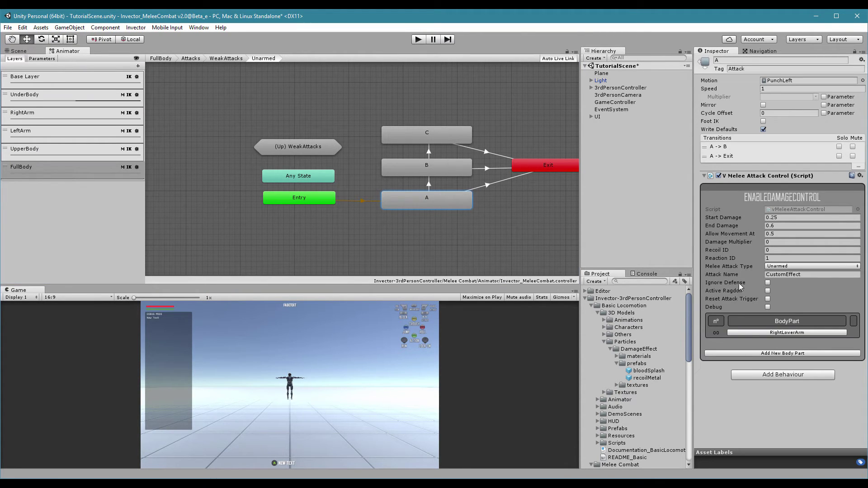
pyautogui.click(768, 283)
pyautogui.click(767, 283)
pyautogui.click(768, 291)
pyautogui.click(768, 291)
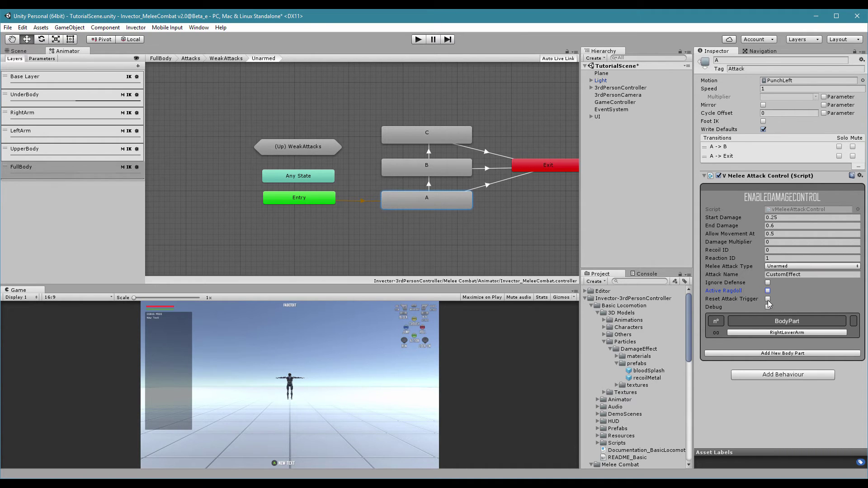
# - Review the animator controller's parameters and return to the scene view
pyautogui.click(460, 141)
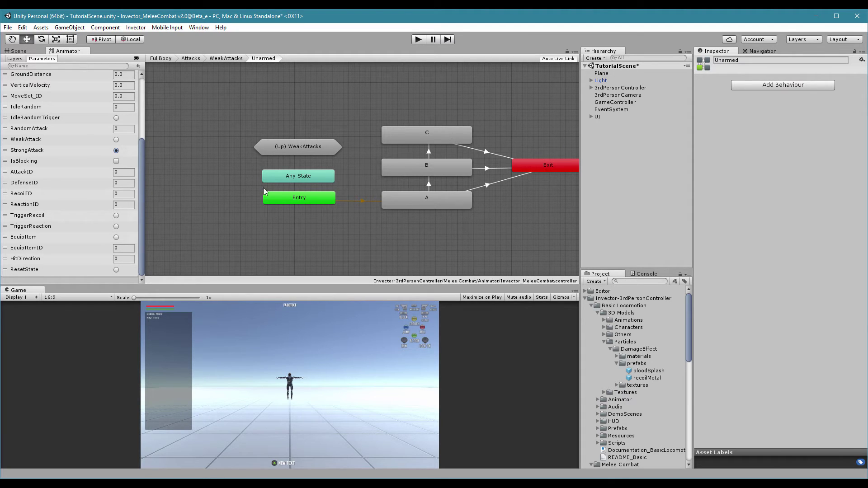
pyautogui.click(22, 50)
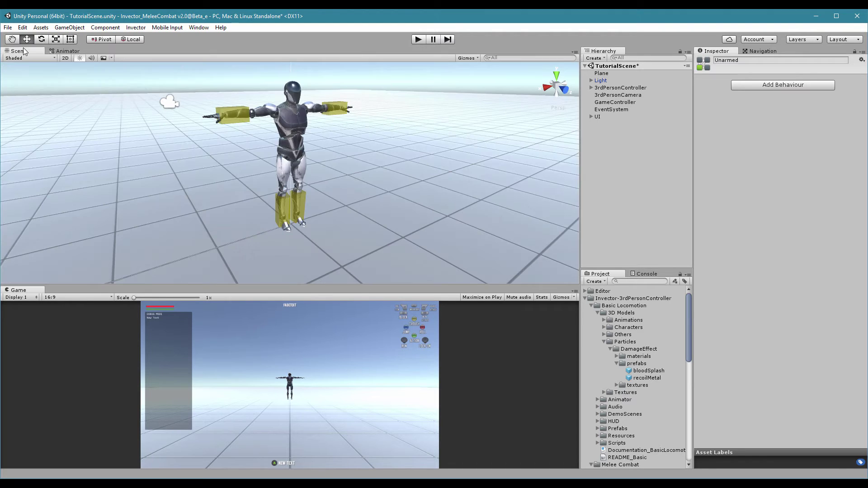
# - Review the Melee Attack Control settings of attack states A, B and C in the Unarmed weak attacks
pyautogui.click(68, 51)
pyautogui.click(435, 132)
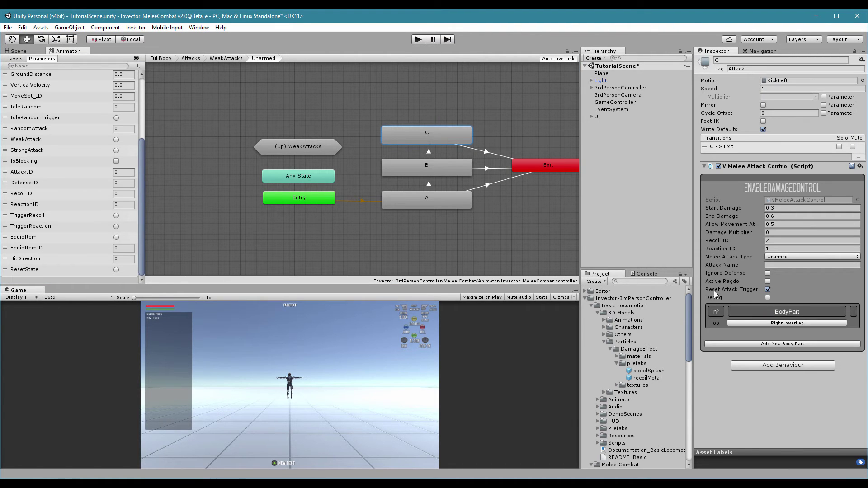
pyautogui.click(458, 171)
pyautogui.click(457, 199)
pyautogui.click(456, 136)
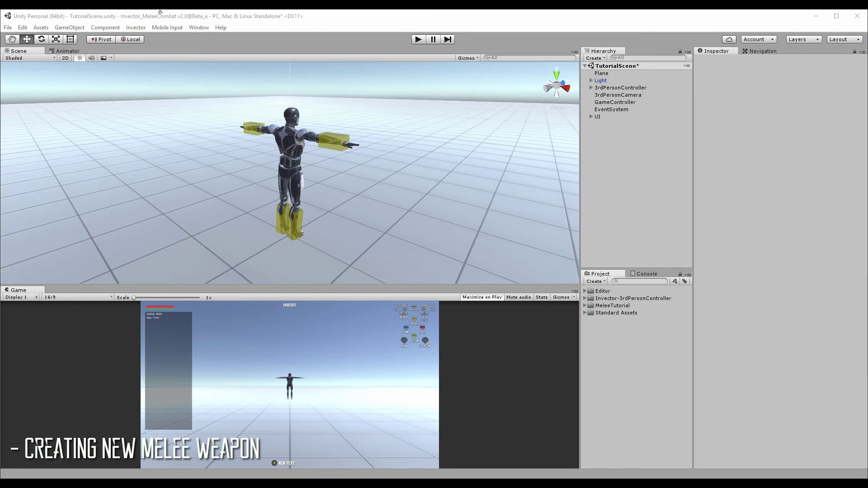
# - Try the SwordV_short prefab as the FBX Model in the Melee Weapon creator and remove it from the scene
pyautogui.click(135, 27)
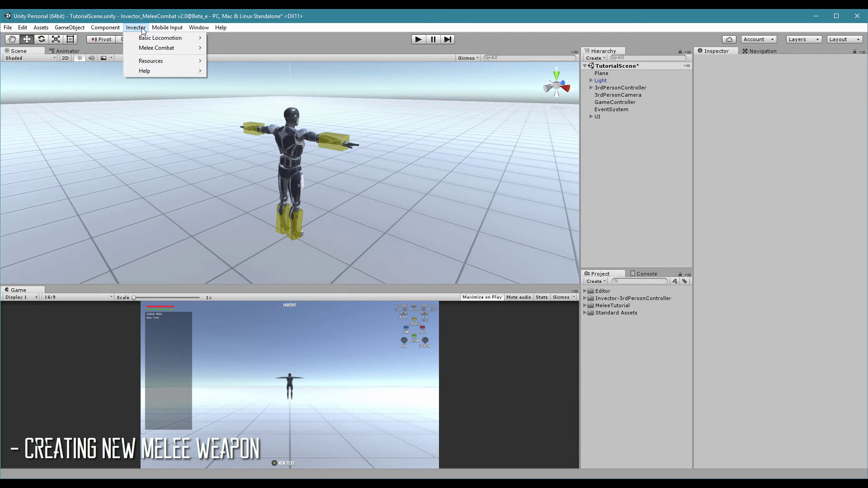
pyautogui.moveTo(172, 48)
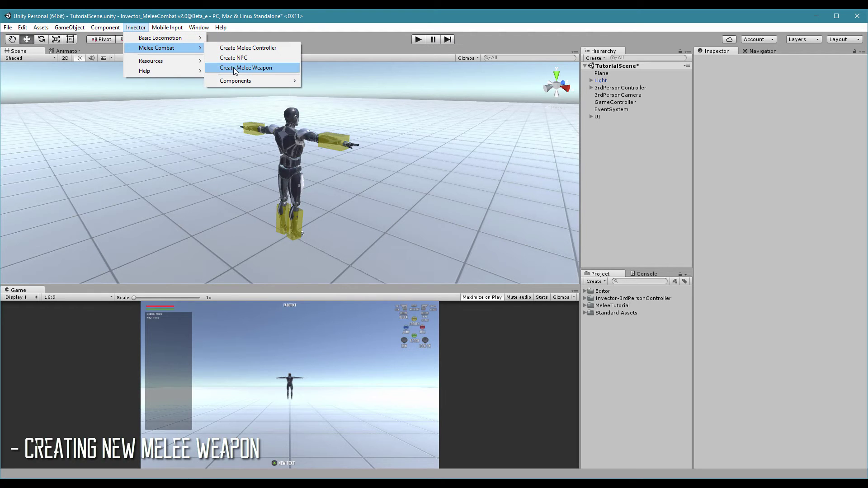
pyautogui.click(281, 68)
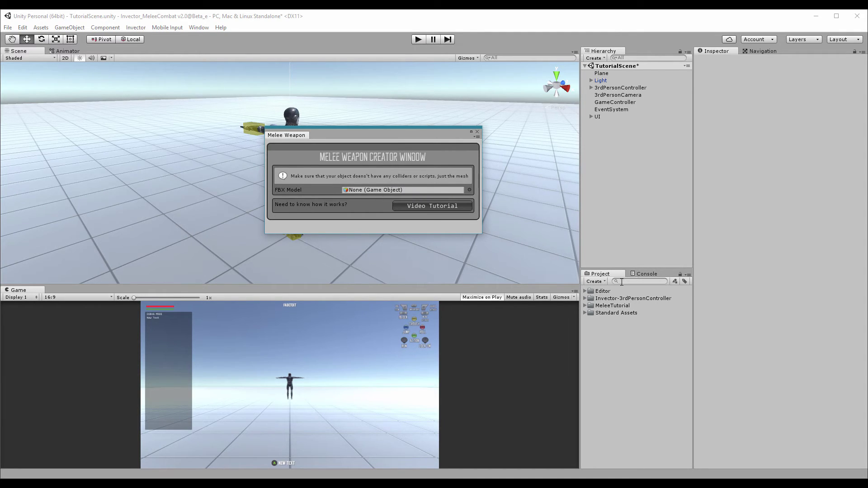
pyautogui.click(585, 300)
pyautogui.click(592, 313)
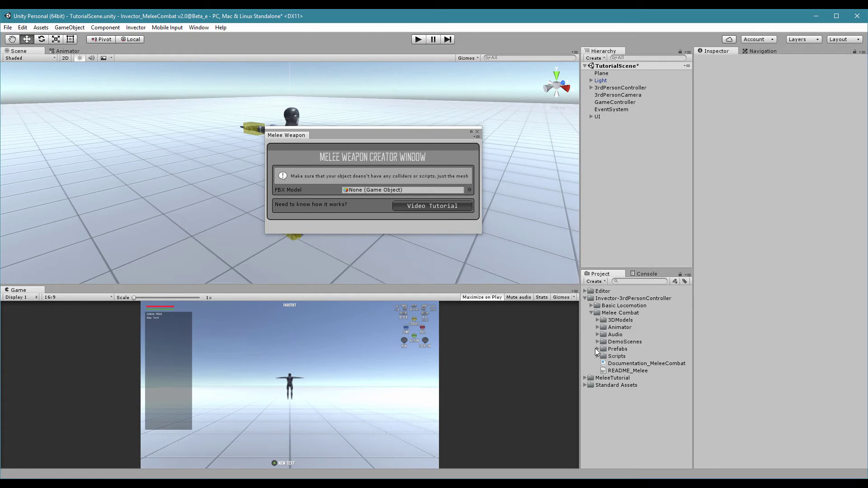
pyautogui.click(597, 349)
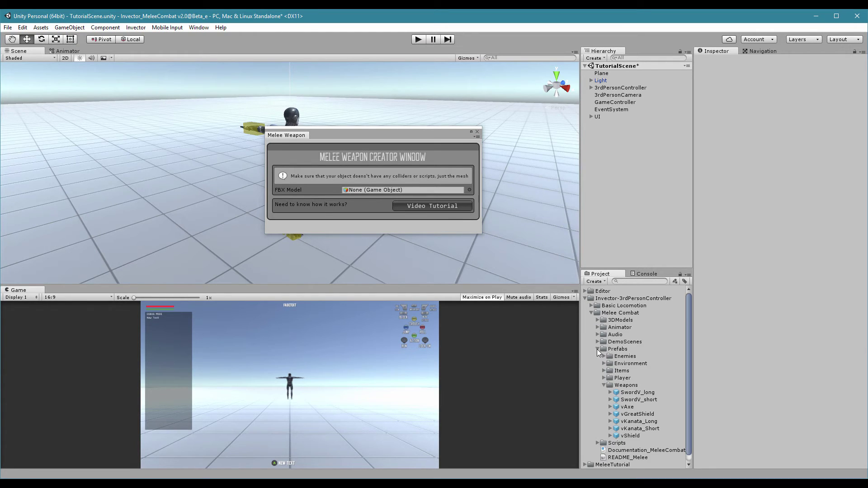
pyautogui.click(638, 400)
pyautogui.moveTo(623, 182); pyautogui.dragTo(644, 133)
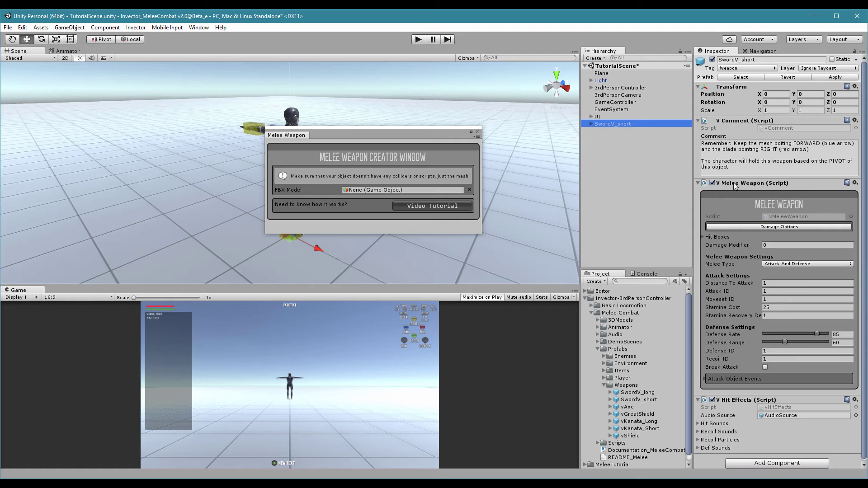
pyautogui.moveTo(606, 123); pyautogui.dragTo(447, 190)
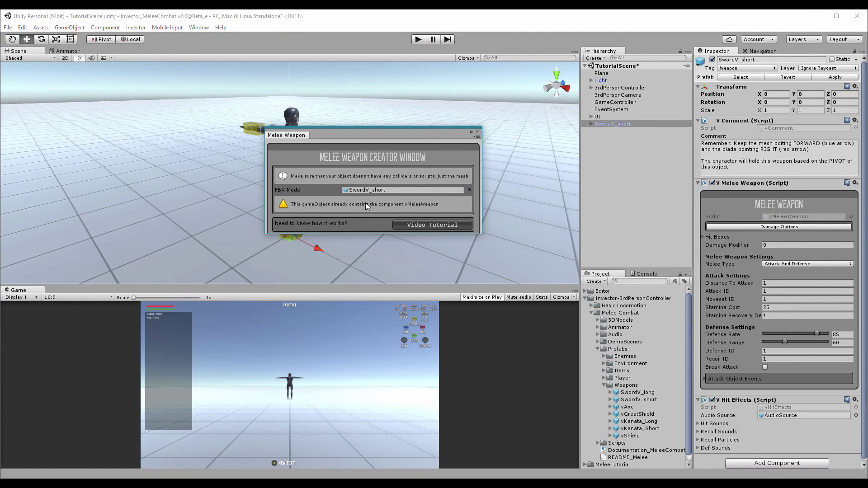
pyautogui.click(621, 124)
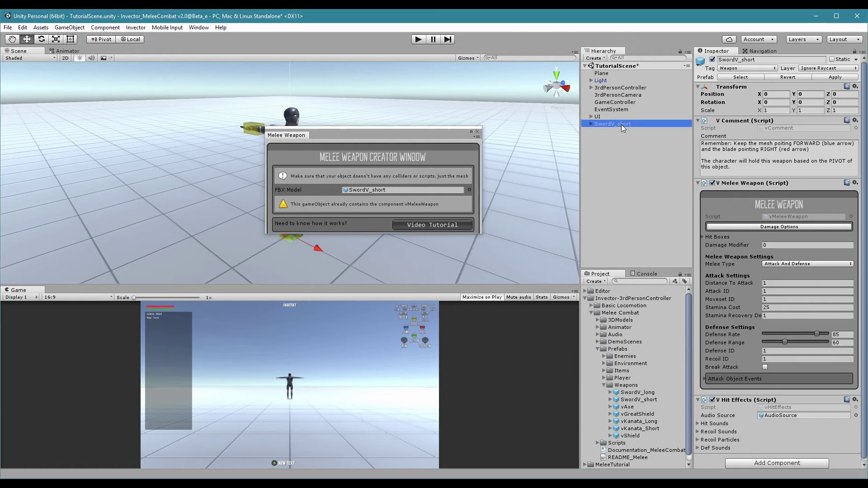
pyautogui.press('Delete')
# - Add the vKatana model from the Melee Combat vMeleeWeapons FBX folder to the scene
pyautogui.click(598, 350)
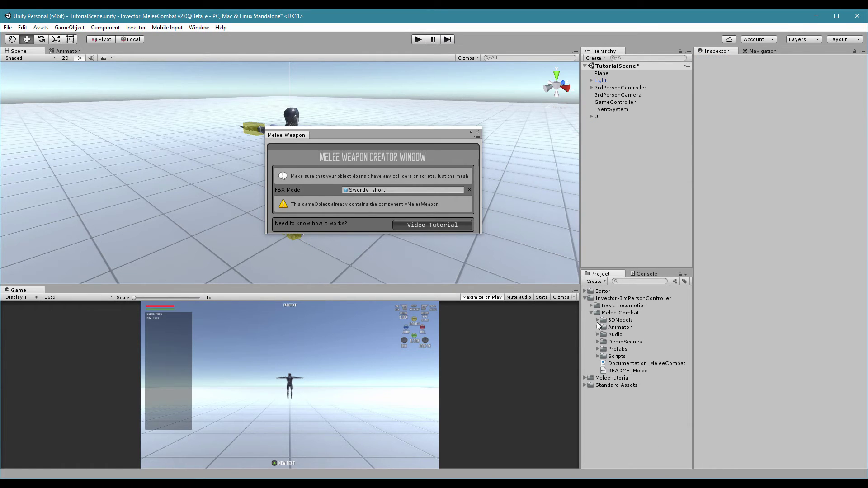
pyautogui.click(598, 318)
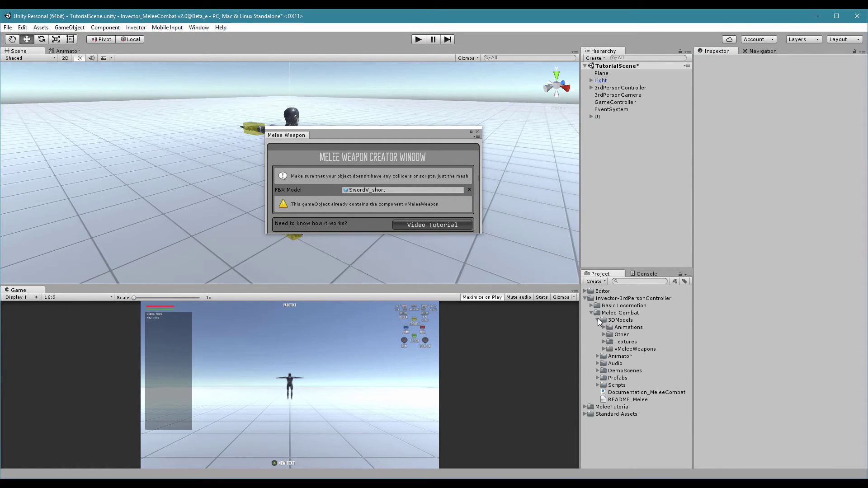
pyautogui.click(604, 348)
pyautogui.click(610, 363)
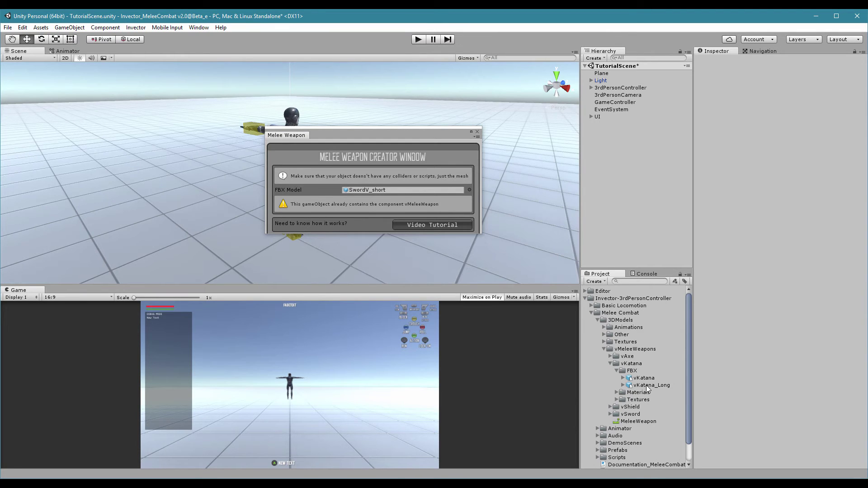
pyautogui.moveTo(643, 382); pyautogui.dragTo(631, 195)
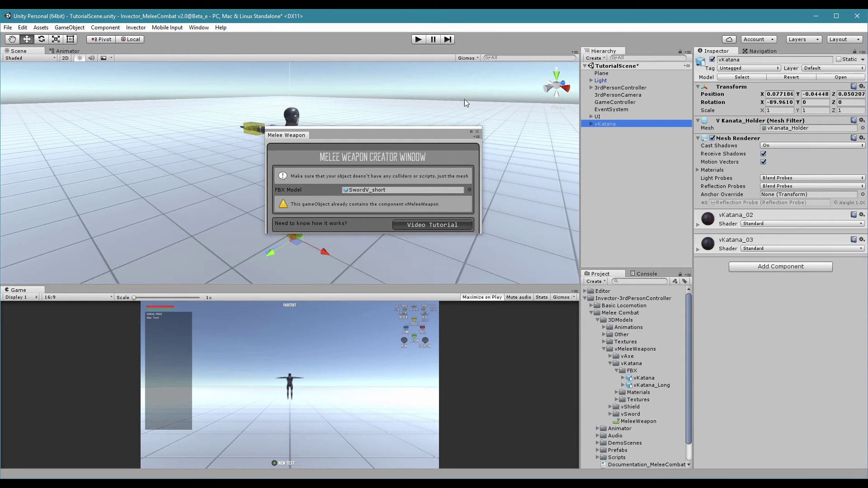
# - Close the Melee Weapon creator and move the vKatana away from the character to about Y 0.289, Z 2.398
pyautogui.click(478, 132)
pyautogui.doubleClick(620, 125)
pyautogui.moveTo(286, 179); pyautogui.dragTo(449, 64)
pyautogui.press('f')
pyautogui.keyDown('alt'); pyautogui.moveTo(384, 198); pyautogui.dragTo(316, 188); pyautogui.keyUp('alt')
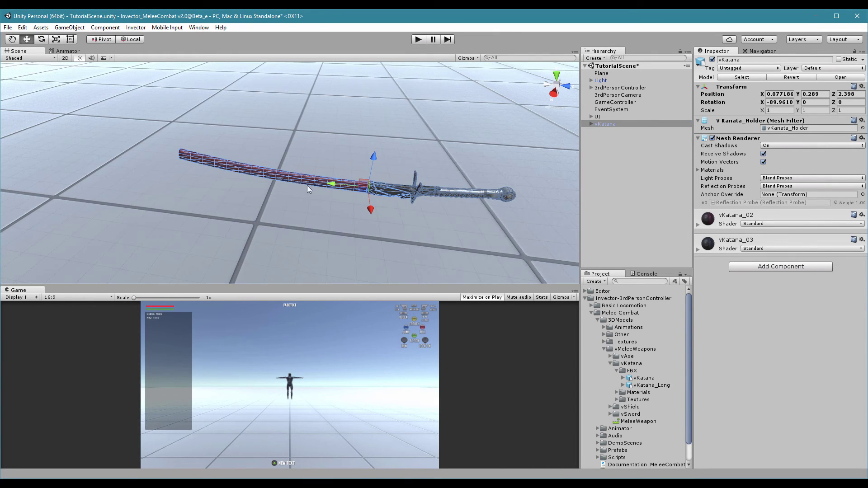
# - Detach the vKanata sword from its vKatana parent and delete the vKatana sheath
pyautogui.click(591, 124)
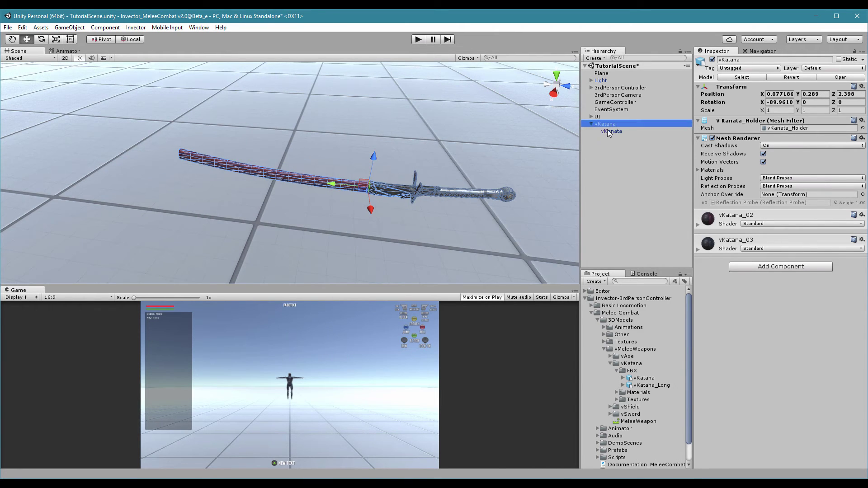
pyautogui.moveTo(607, 131); pyautogui.dragTo(598, 198)
pyautogui.click(457, 267)
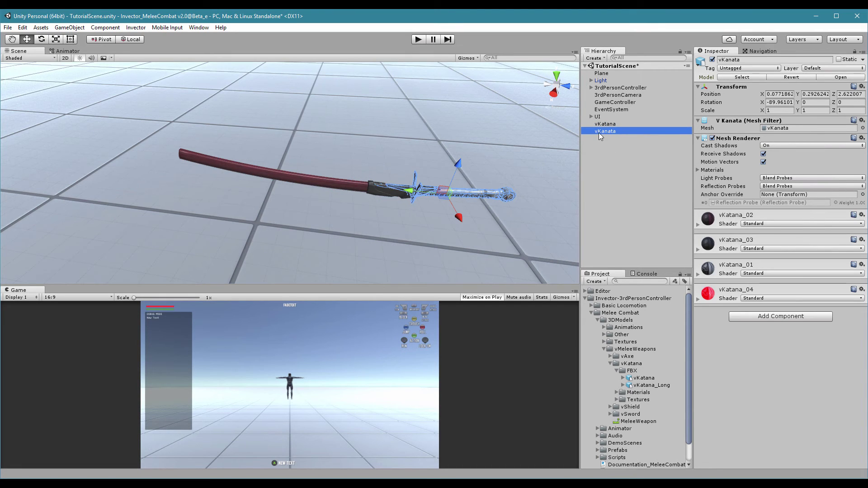
pyautogui.click(604, 124)
pyautogui.moveTo(371, 157); pyautogui.dragTo(381, 129)
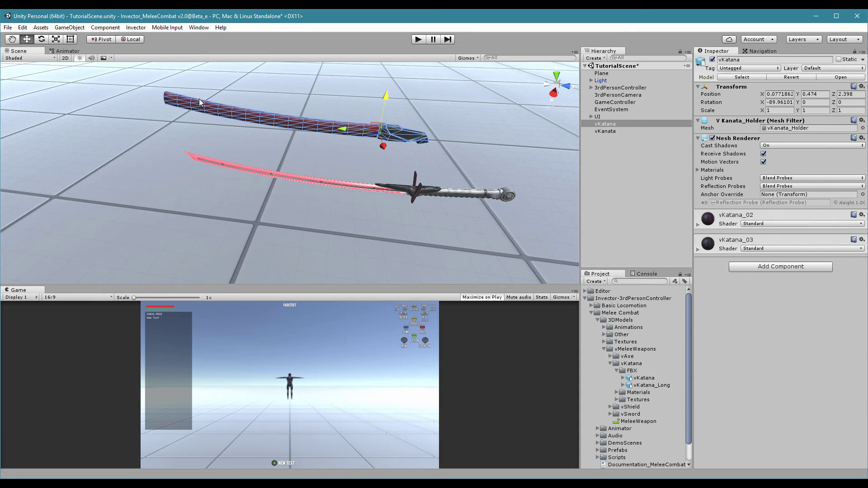
pyautogui.click(628, 124)
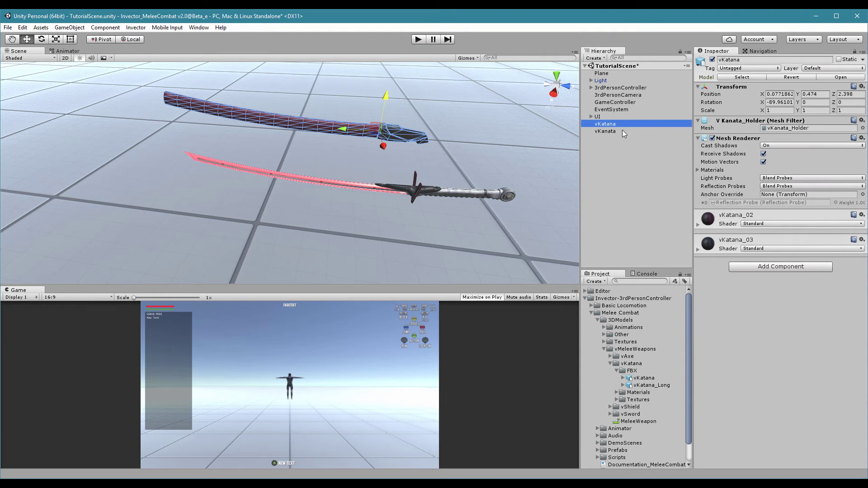
pyautogui.press('Delete')
# - Create an empty game object in the scene and make the vKanata sword its child
pyautogui.click(615, 124)
pyautogui.keyDown('alt'); pyautogui.moveTo(483, 185); pyautogui.dragTo(410, 179); pyautogui.keyUp('alt')
pyautogui.click(621, 142)
pyautogui.click(631, 123)
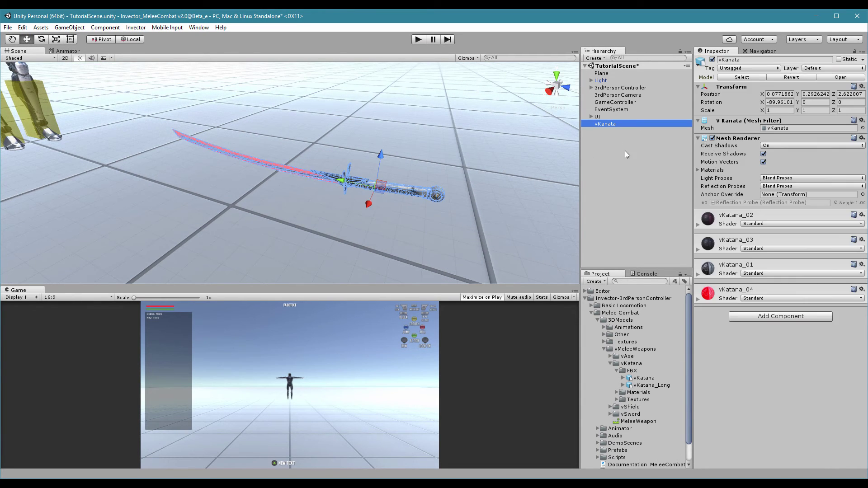
pyautogui.keyDown('alt'); pyautogui.moveTo(414, 177); pyautogui.dragTo(423, 175); pyautogui.keyUp('alt')
pyautogui.click(609, 134)
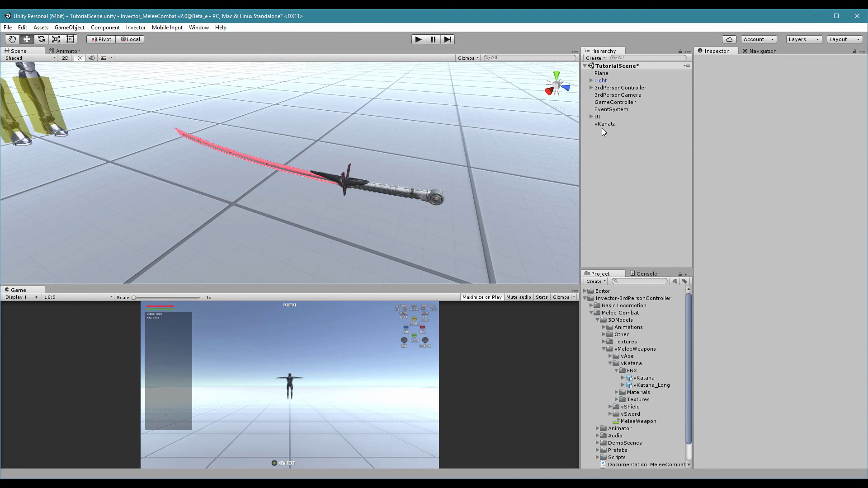
pyautogui.rightClick(601, 139)
pyautogui.click(633, 215)
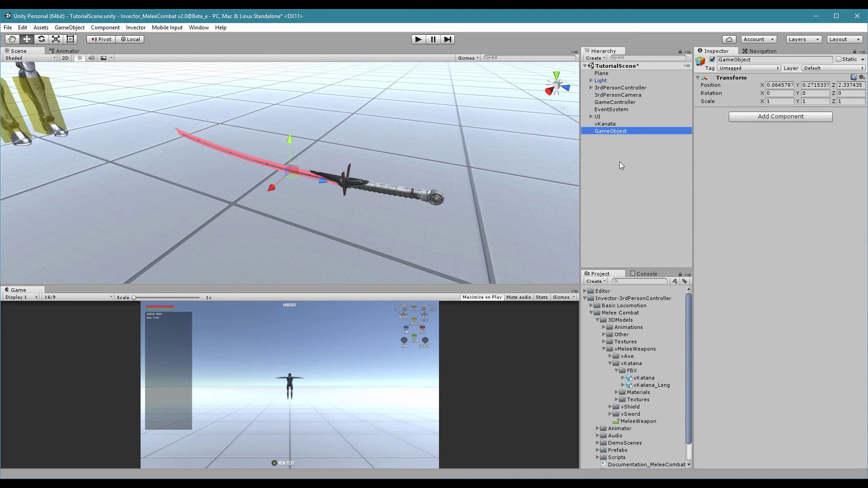
pyautogui.moveTo(607, 126); pyautogui.dragTo(610, 130)
pyautogui.click(612, 124)
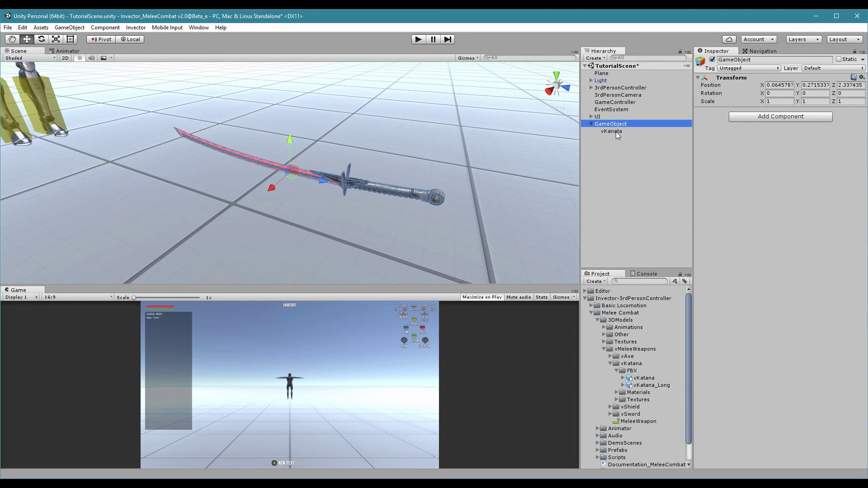
# - Set the vKanata sword's local position to 0, 0, 0 and check its pivot against the parent GameObject's
pyautogui.click(616, 131)
pyautogui.click(784, 95)
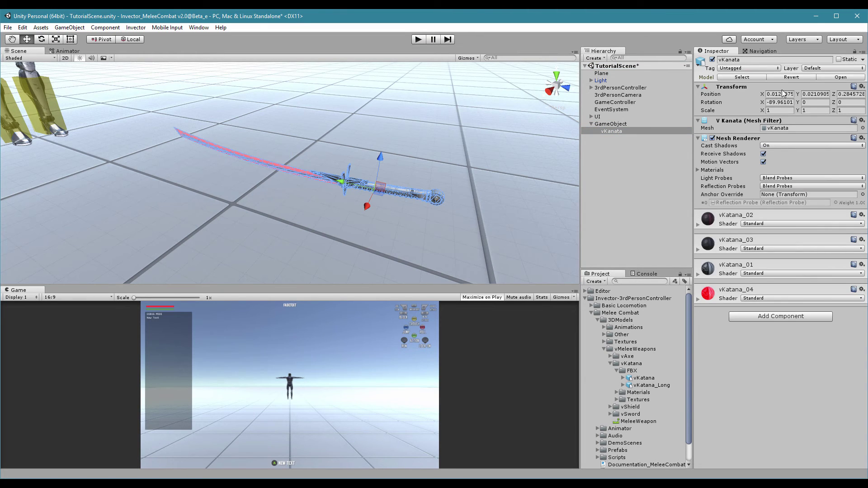
pyautogui.write('0')
pyautogui.press('Tab')
pyautogui.write('0')
pyautogui.press('Tab')
pyautogui.write('0')
pyautogui.press('Tab')
pyautogui.click(612, 125)
pyautogui.keyDown('alt'); pyautogui.moveTo(307, 138); pyautogui.dragTo(350, 173); pyautogui.keyUp('alt')
pyautogui.click(620, 133)
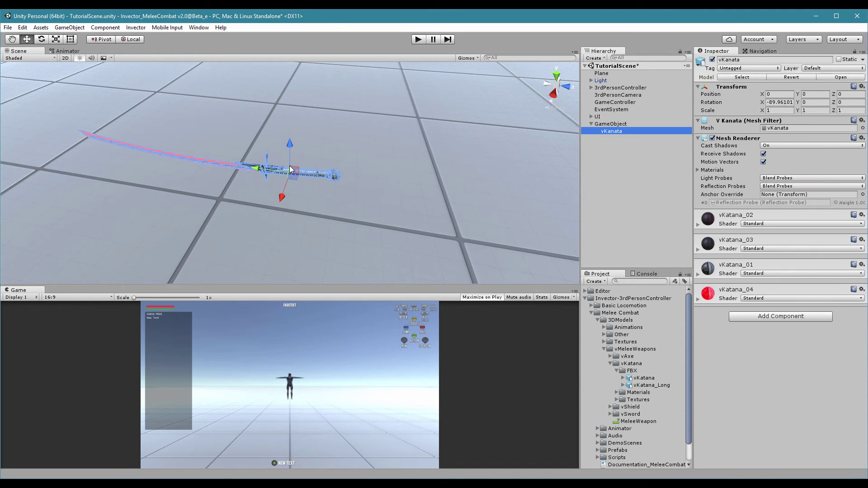
pyautogui.doubleClick(611, 124)
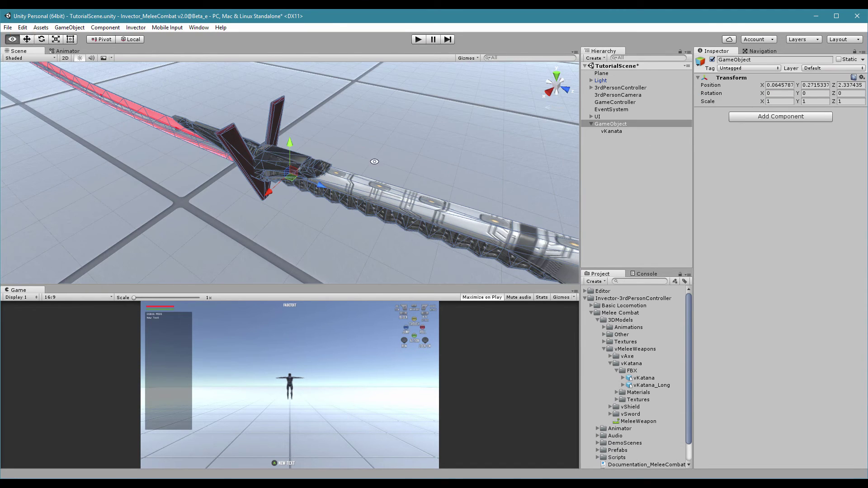
pyautogui.keyDown('alt'); pyautogui.moveTo(316, 177); pyautogui.dragTo(412, 133); pyautogui.keyUp('alt')
# - Create a melee weapon with the Melee Weapon creator, using the sword's parent GameObject as the FBX Model
pyautogui.click(144, 28)
pyautogui.moveTo(155, 49)
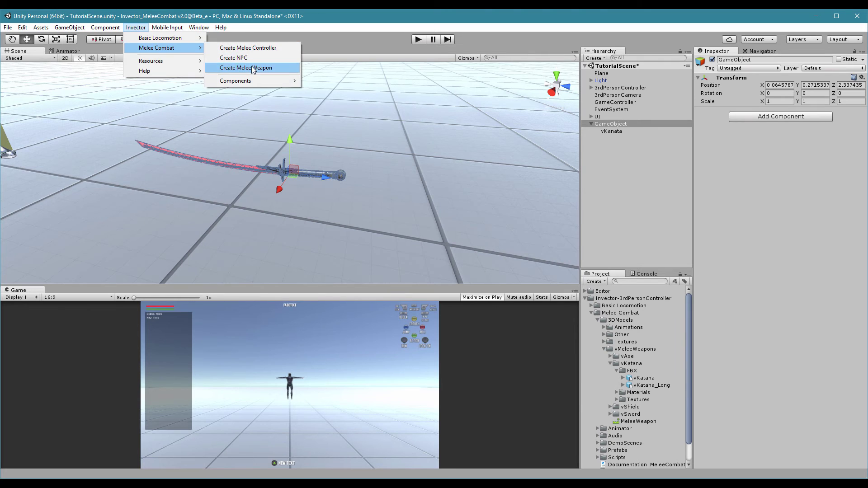
pyautogui.click(266, 67)
pyautogui.moveTo(622, 123); pyautogui.dragTo(407, 190)
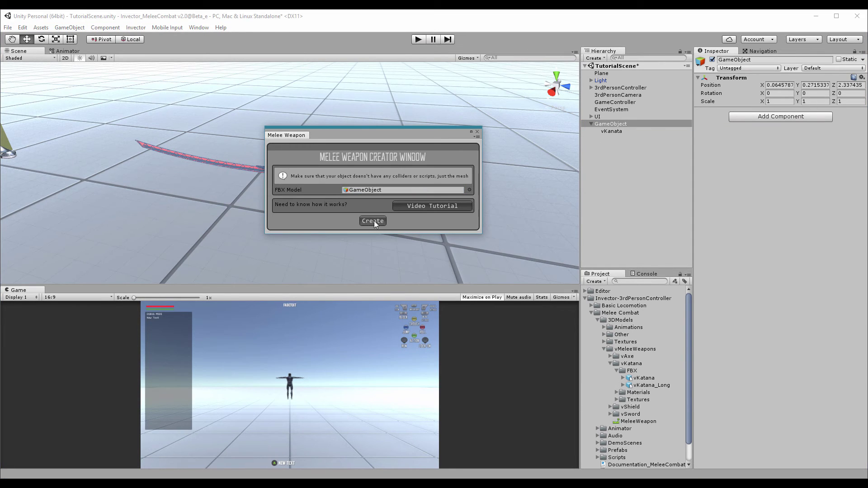
pyautogui.click(374, 221)
# - Delete the original sword GameObject and move the new melee weapon away from the character to about Z 2.662
pyautogui.doubleClick(615, 139)
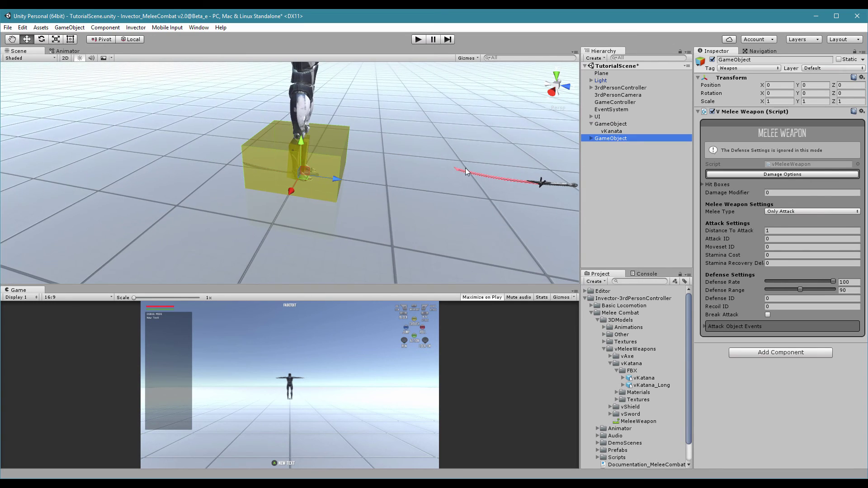
pyautogui.keyDown('alt'); pyautogui.moveTo(471, 161); pyautogui.dragTo(414, 193); pyautogui.keyUp('alt')
pyautogui.click(607, 124)
pyautogui.press('Delete')
pyautogui.click(607, 125)
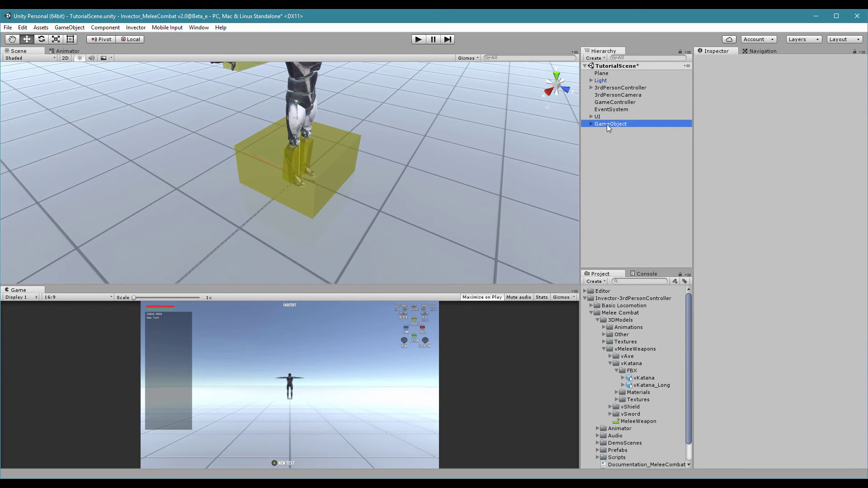
pyautogui.moveTo(321, 186); pyautogui.dragTo(491, 253)
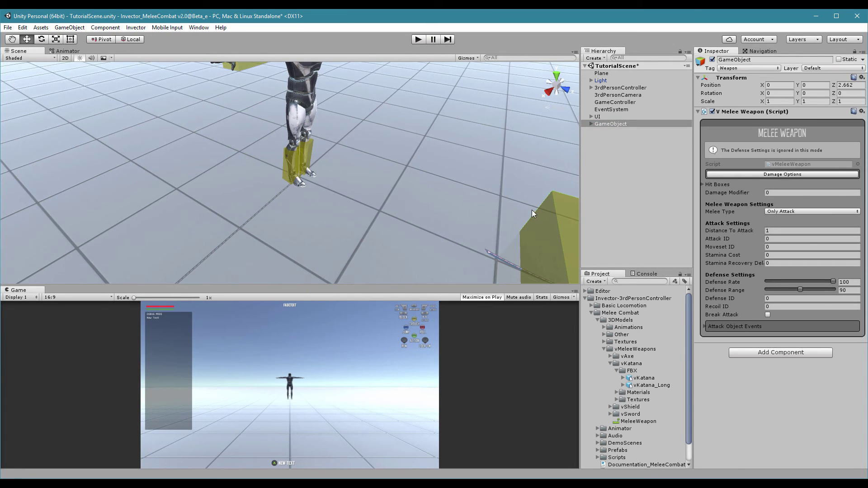
pyautogui.press('f')
# - Fit the weapon's hitBox around the katana, scaled to about 0.07 × 0.13 × 1 and moved to Z -0.275
pyautogui.keyDown('alt'); pyautogui.moveTo(316, 174); pyautogui.dragTo(302, 96); pyautogui.keyUp('alt')
pyautogui.click(276, 127)
pyautogui.keyDown('alt'); pyautogui.moveTo(253, 133); pyautogui.dragTo(233, 169); pyautogui.keyUp('alt')
pyautogui.keyDown('alt'); pyautogui.moveTo(284, 186); pyautogui.dragTo(293, 175); pyautogui.keyUp('alt')
pyautogui.press('r')
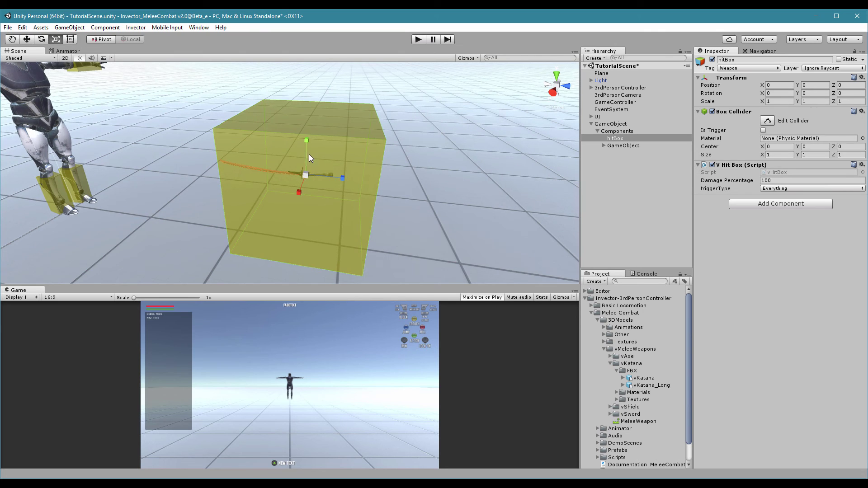
pyautogui.moveTo(307, 141); pyautogui.dragTo(348, 180)
pyautogui.keyDown('alt'); pyautogui.moveTo(341, 179); pyautogui.dragTo(226, 197); pyautogui.keyUp('alt')
pyautogui.press('w')
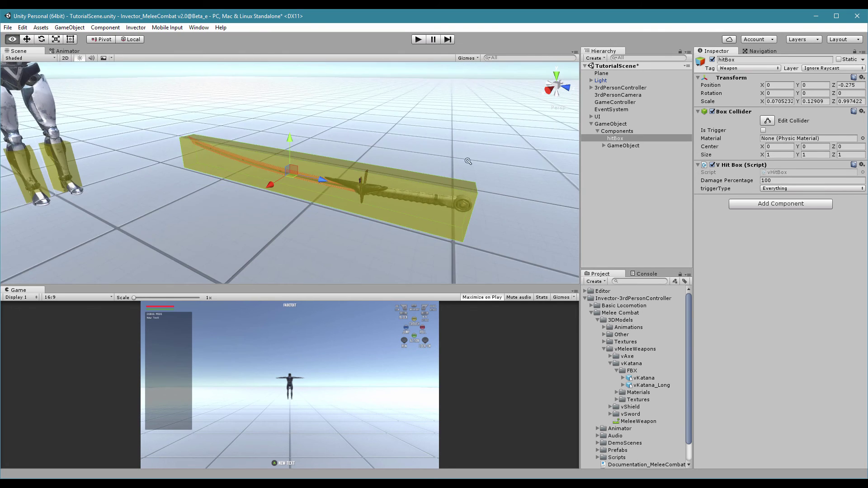
pyautogui.keyDown('alt'); pyautogui.moveTo(465, 161); pyautogui.dragTo(406, 162); pyautogui.keyUp('alt')
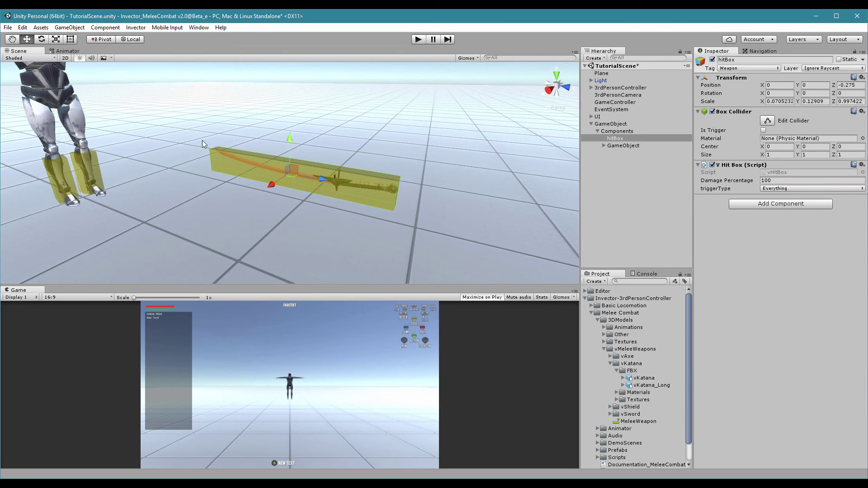
# - Make the hitBox a child of the GameObject under the weapon's Components and rename that GameObject Katana
pyautogui.moveTo(615, 138); pyautogui.dragTo(620, 146)
pyautogui.click(604, 139)
pyautogui.click(623, 139)
pyautogui.click(748, 61)
pyautogui.write('Katana')
pyautogui.click(605, 139)
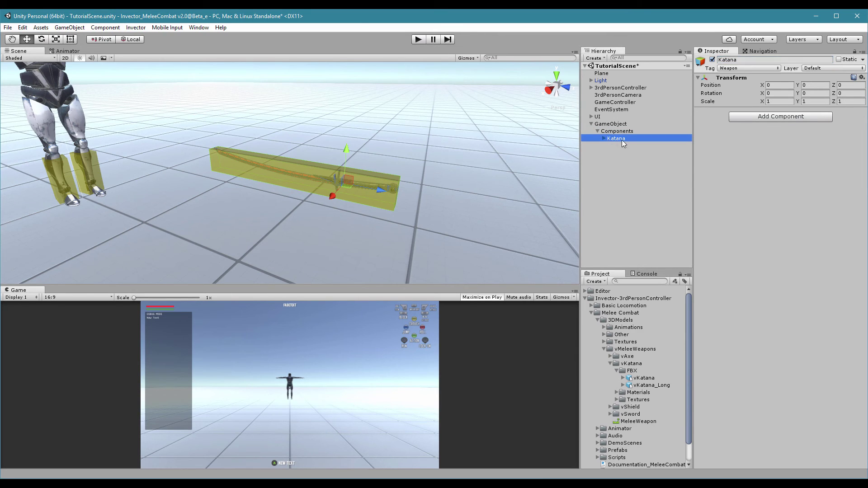
# - Set the new melee weapon's Damage Options to Value 30, Stamina Block Cost 20 and Stamina Recovery Delay 1
pyautogui.moveTo(367, 199); pyautogui.dragTo(398, 158)
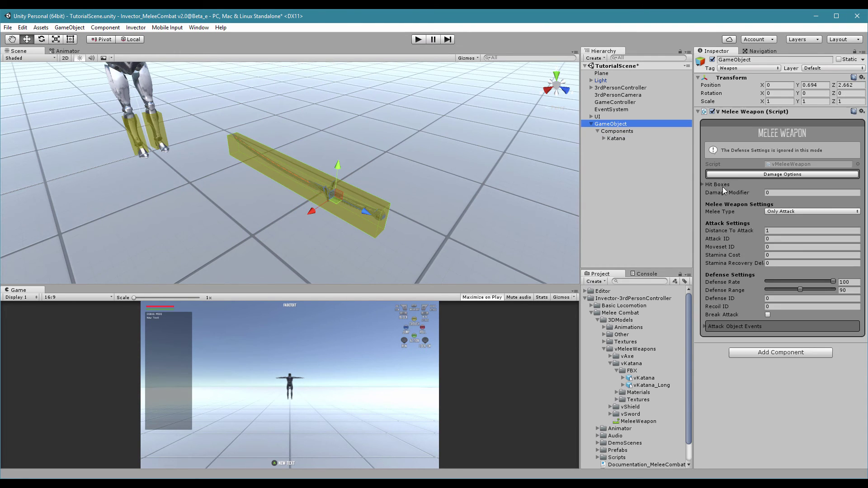
pyautogui.click(746, 175)
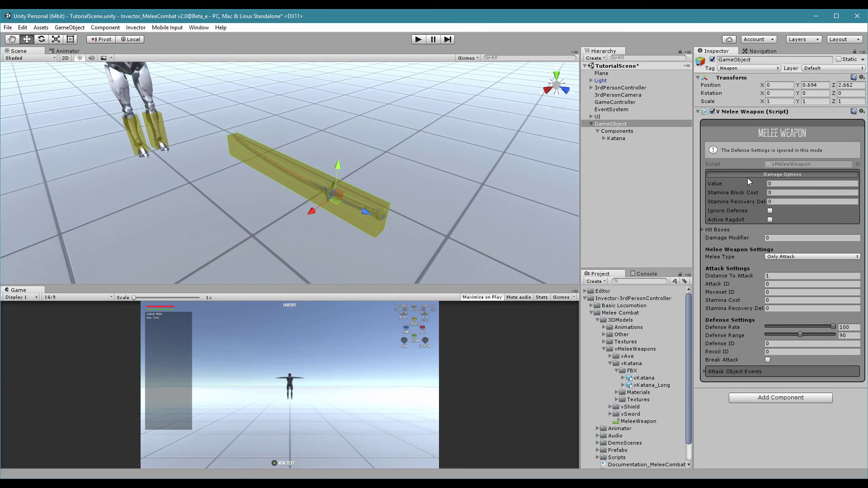
pyautogui.click(791, 184)
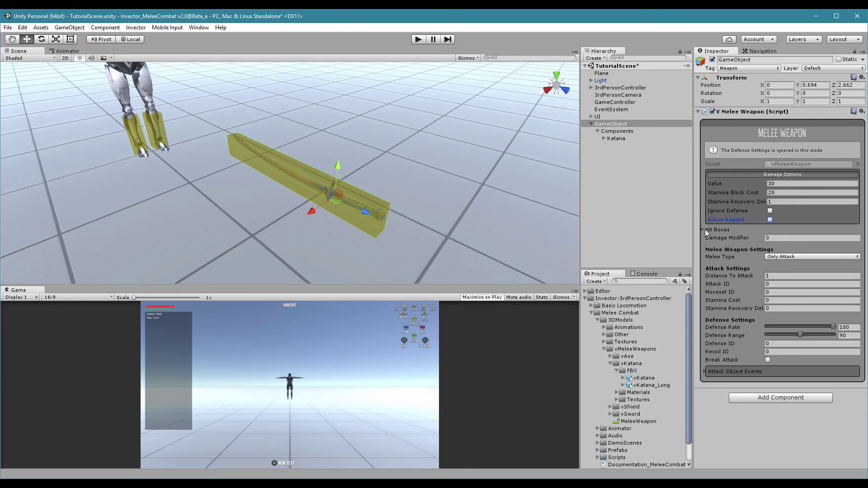
# - Add a duplicate of the katana's hitBox, angled beyond the blade tip, to the melee weapon's Hit Boxes list
pyautogui.click(706, 230)
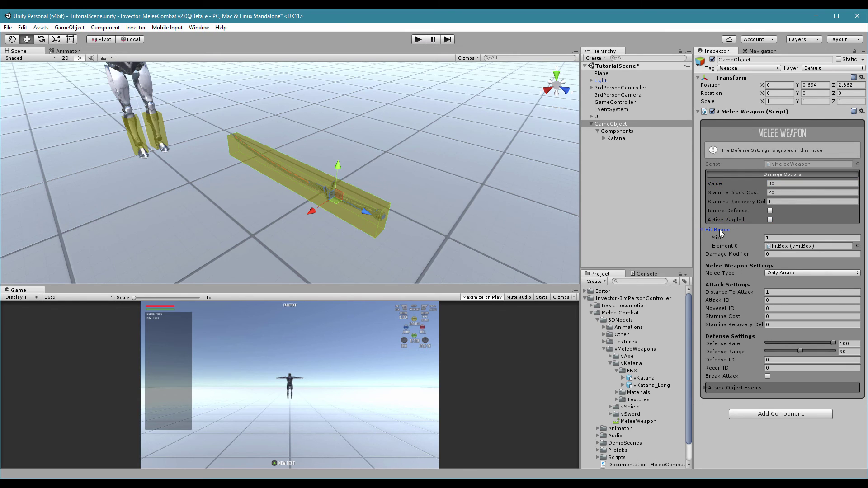
pyautogui.click(626, 152)
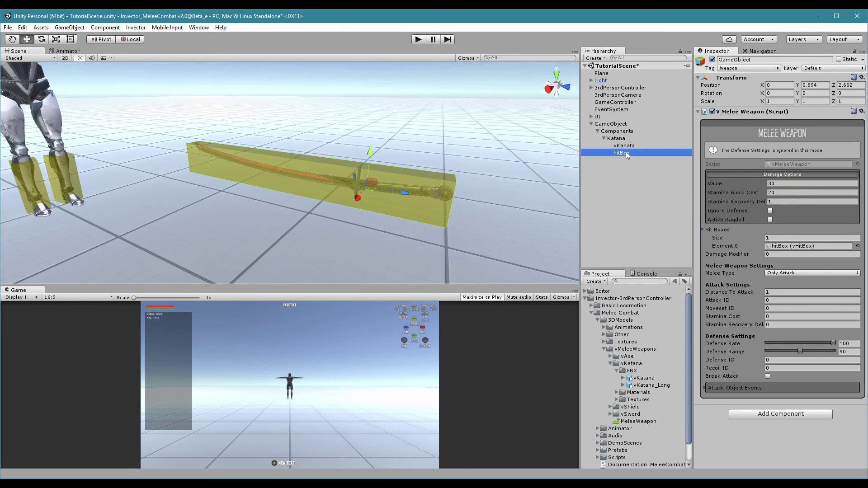
pyautogui.hotkey('ctrl', 'd')
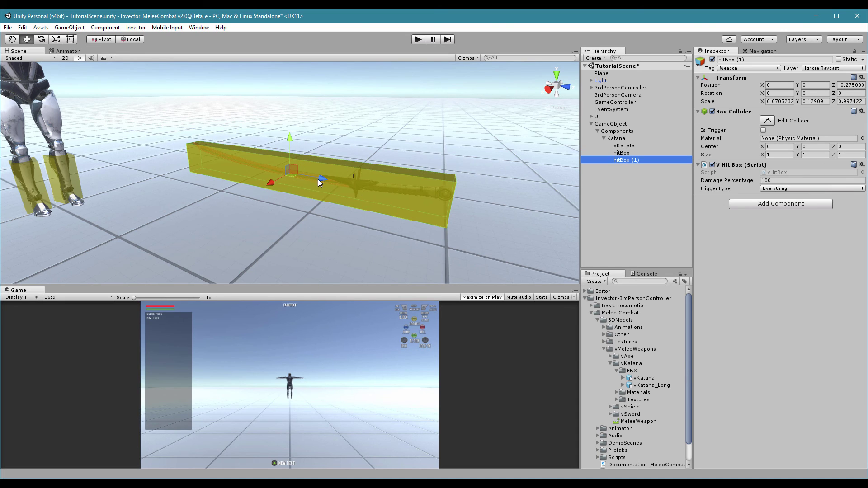
pyautogui.moveTo(318, 179); pyautogui.dragTo(230, 168)
pyautogui.press('e')
pyautogui.moveTo(208, 137); pyautogui.dragTo(197, 122)
pyautogui.press('w')
pyautogui.click(620, 126)
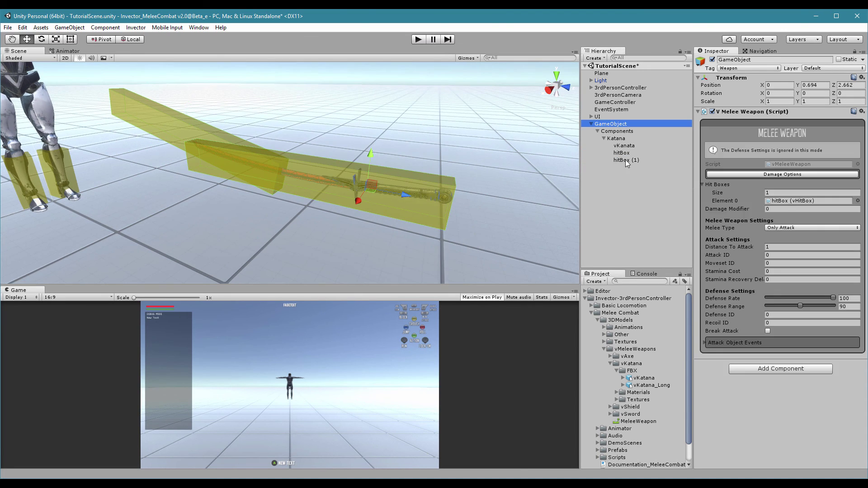
pyautogui.moveTo(626, 161); pyautogui.dragTo(728, 189)
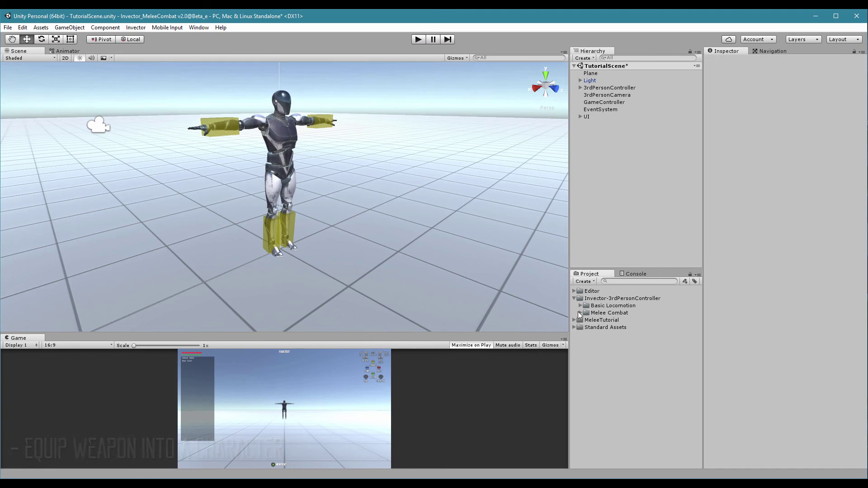
# - Add the SwordV_long prefab from Melee Combat's Prefabs/Weapons folder to the scene
pyautogui.click(580, 312)
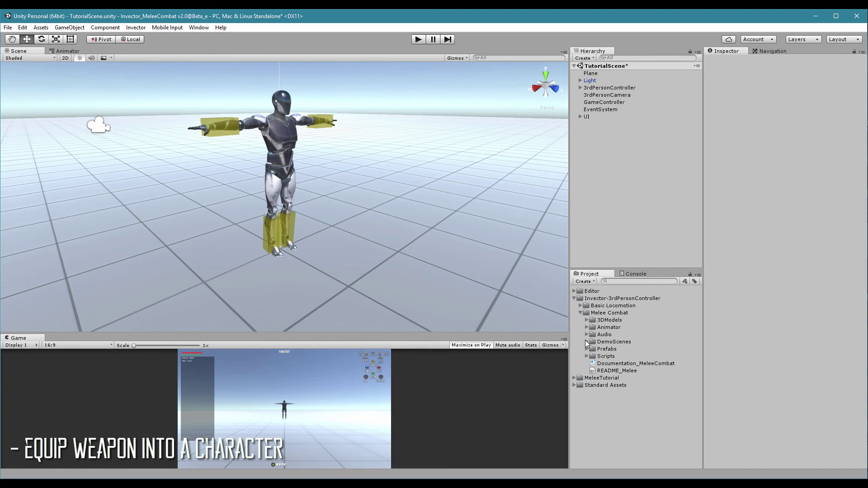
pyautogui.click(587, 349)
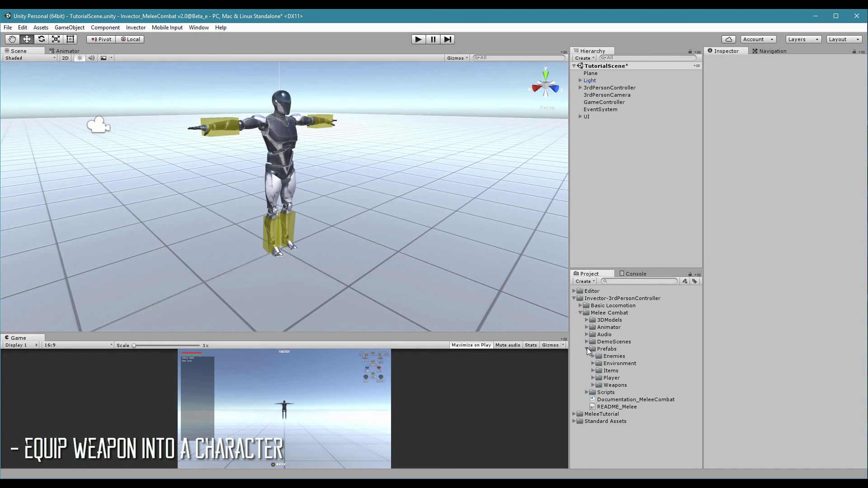
pyautogui.click(593, 385)
pyautogui.click(597, 391)
pyautogui.moveTo(615, 397); pyautogui.dragTo(633, 214)
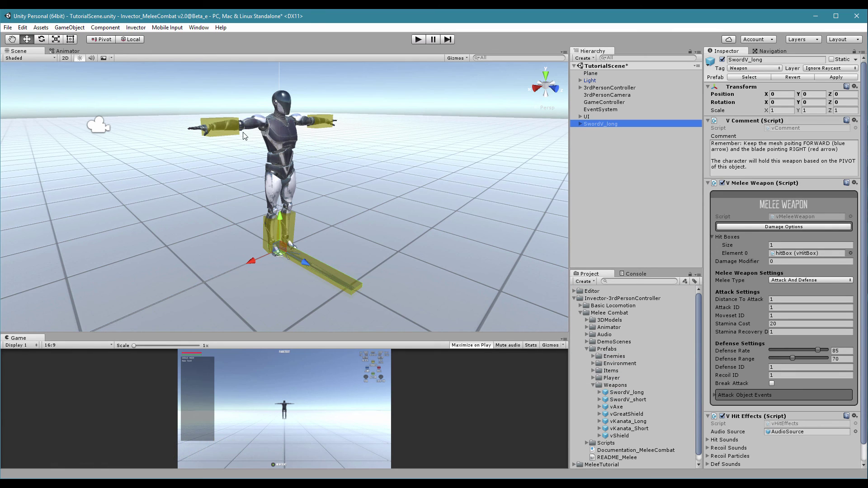
# - Find the character's right hand bone and make SwordV_long a child of VBOT_:RightHand
pyautogui.keyDown('alt'); pyautogui.moveTo(243, 150); pyautogui.dragTo(384, 176); pyautogui.keyUp('alt')
pyautogui.keyDown('alt'); pyautogui.moveTo(384, 176); pyautogui.dragTo(438, 145, button='right'); pyautogui.keyUp('alt')
pyautogui.keyDown('alt'); pyautogui.moveTo(420, 129); pyautogui.dragTo(363, 152, button='middle'); pyautogui.keyUp('alt')
pyautogui.click(363, 153)
pyautogui.click(638, 181)
pyautogui.moveTo(591, 267); pyautogui.dragTo(647, 218)
# - Set the local position of SwordV_long to 0, 0, 0
pyautogui.click(787, 96)
pyautogui.write('0')
pyautogui.press('Tab')
pyautogui.write('0')
pyautogui.press('Tab')
pyautogui.write('0')
pyautogui.press('Tab')
# - Move SwordV_long into the right hand's grip at about position -1.07, 9.76, 2.59 and hide the hit box gizmos
pyautogui.moveTo(362, 203); pyautogui.dragTo(377, 192, button='right')
pyautogui.keyDown('alt'); pyautogui.moveTo(377, 192); pyautogui.dragTo(377, 198); pyautogui.keyUp('alt')
pyautogui.moveTo(322, 212); pyautogui.dragTo(350, 222)
pyautogui.moveTo(349, 221); pyautogui.dragTo(375, 217, button='right')
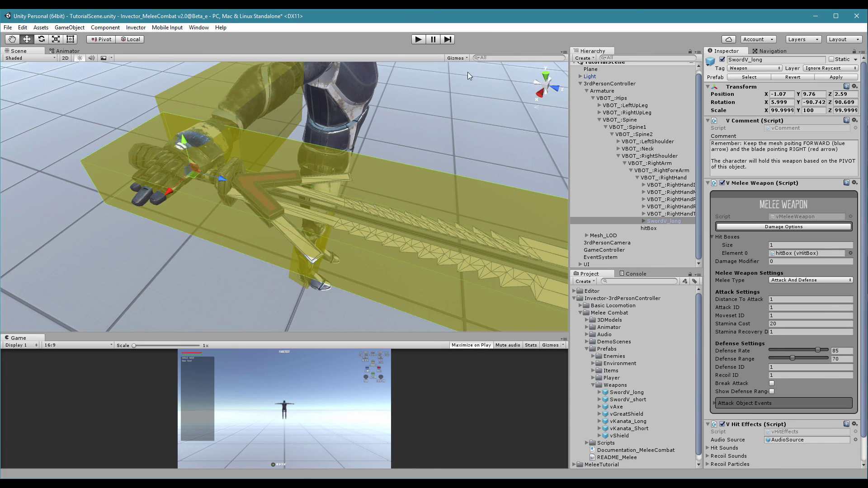
pyautogui.click(463, 57)
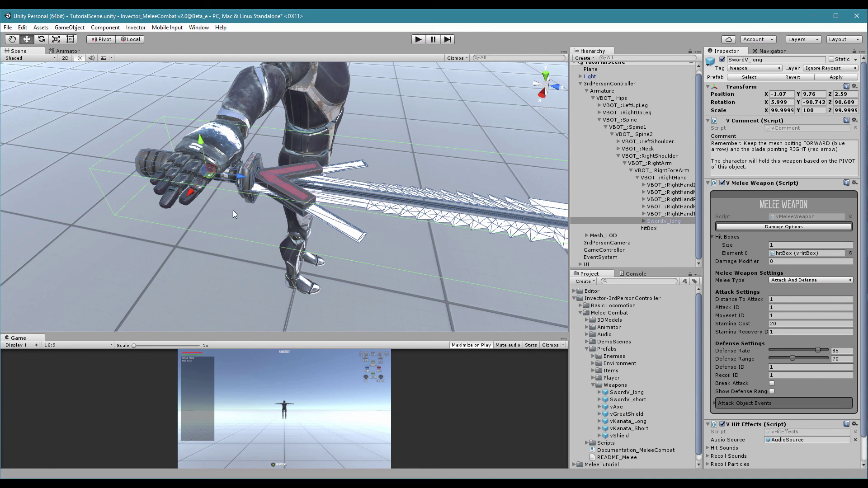
# - Play the scene, check the Melee Manager's RightWeapon entry and the SwordV_long object, and test an attack with the sword
pyautogui.click(418, 39)
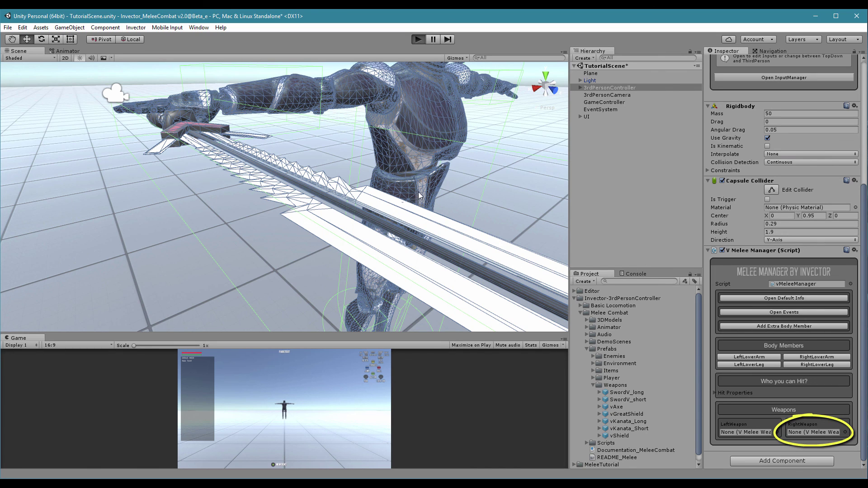
pyautogui.click(815, 432)
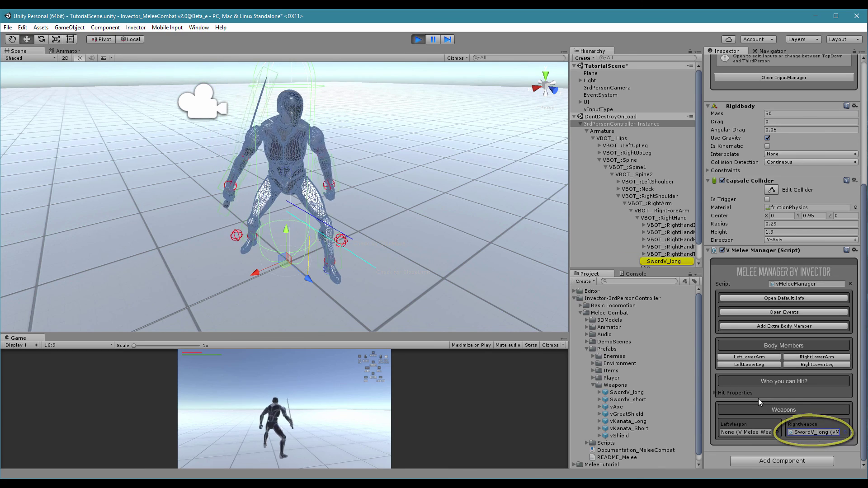
pyautogui.click(665, 262)
pyautogui.click(343, 400)
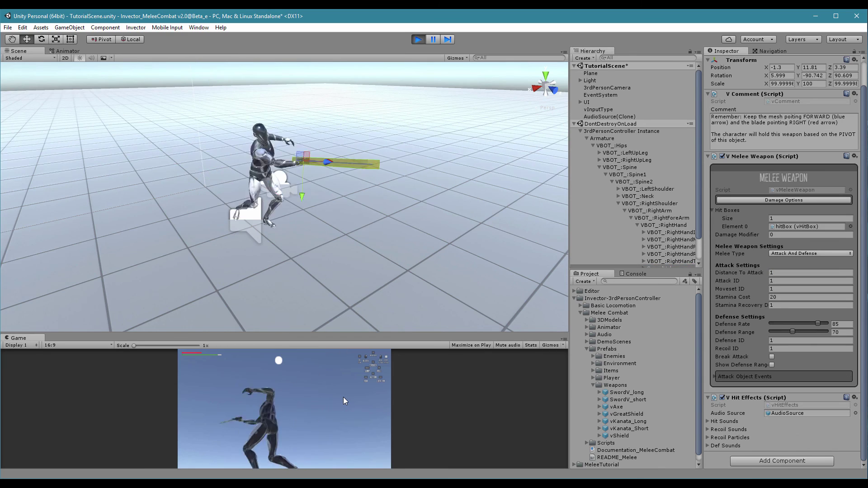